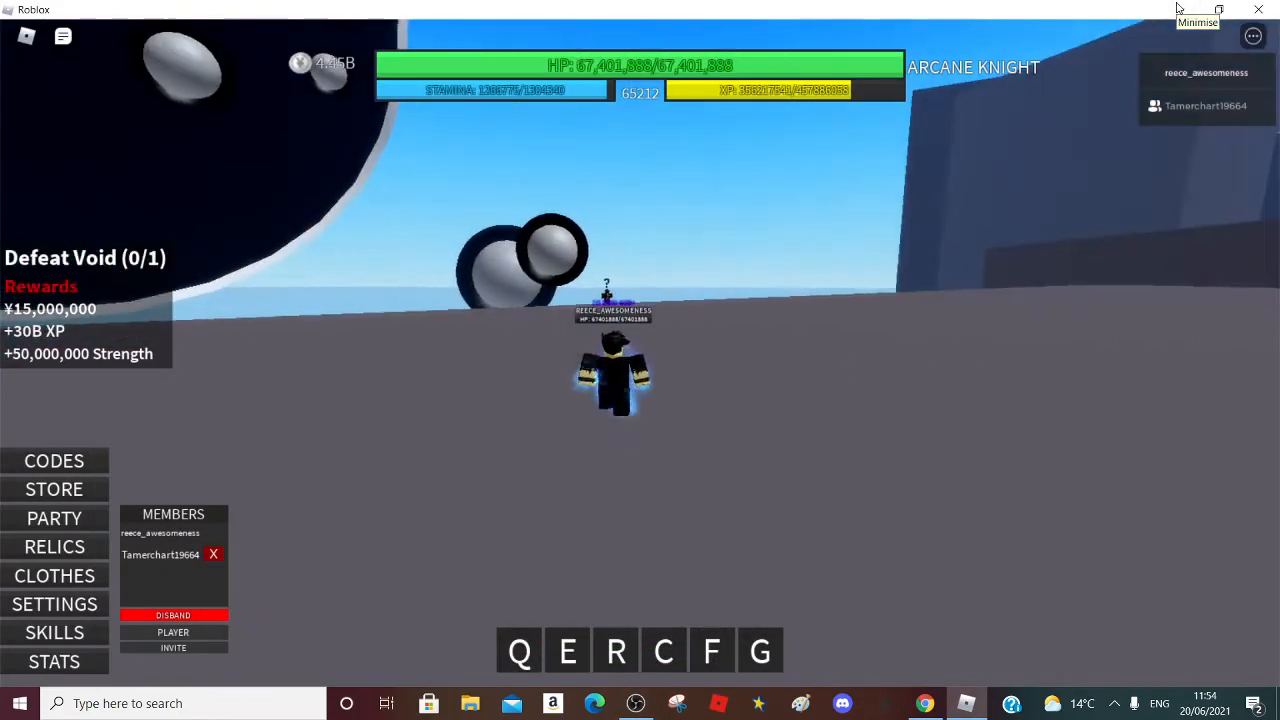
Fly into the Void boss arena and open with beam and slash attacks on the boss.
key("q")
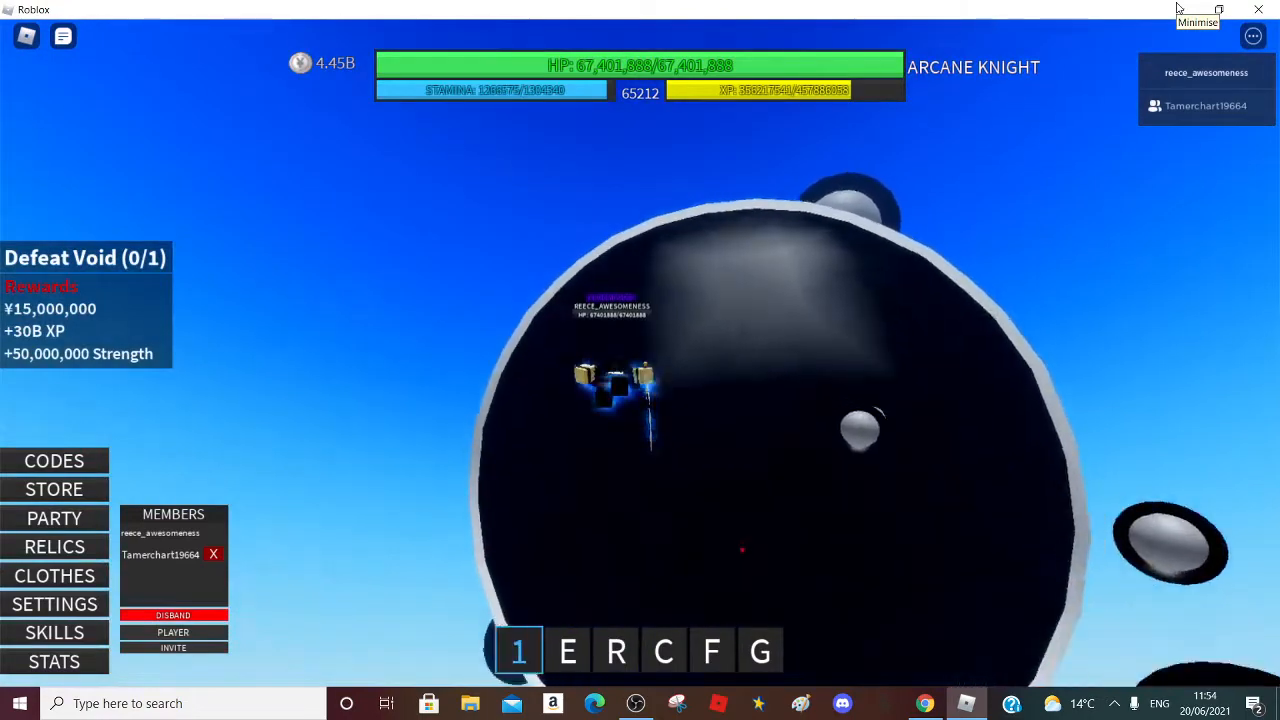
left_click_drag(640, 400, 900, 400)
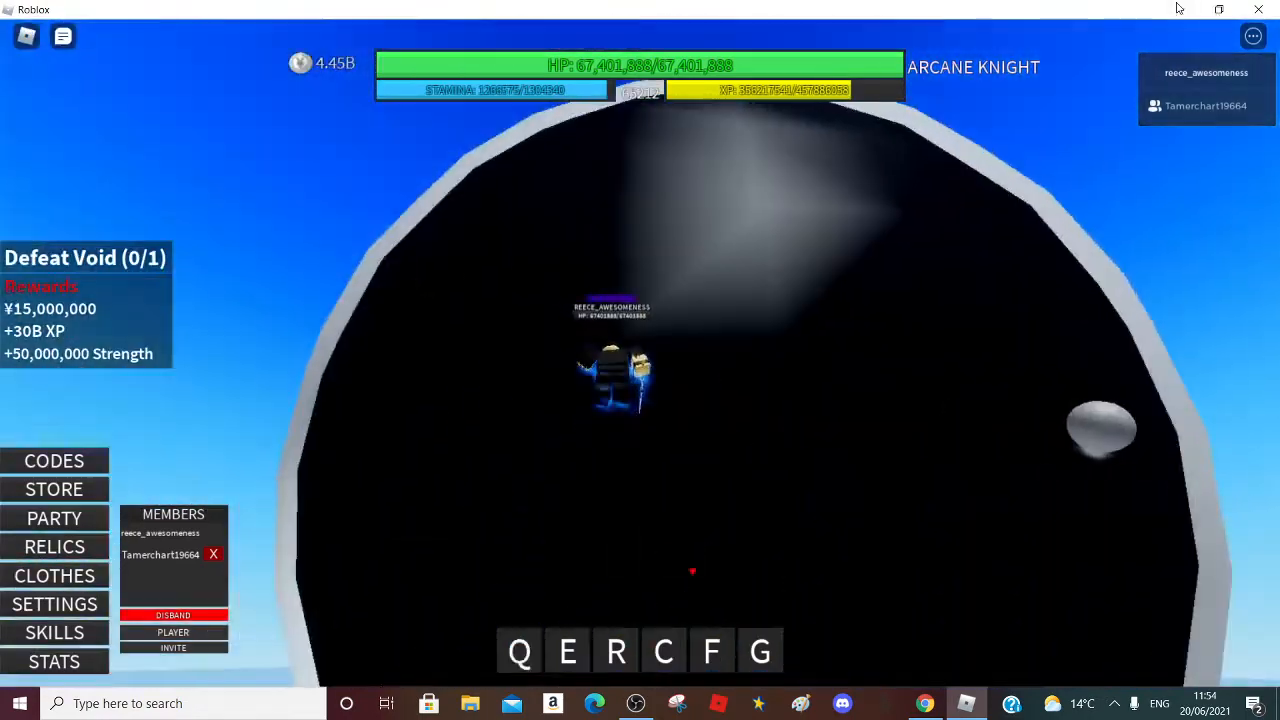
key("q")
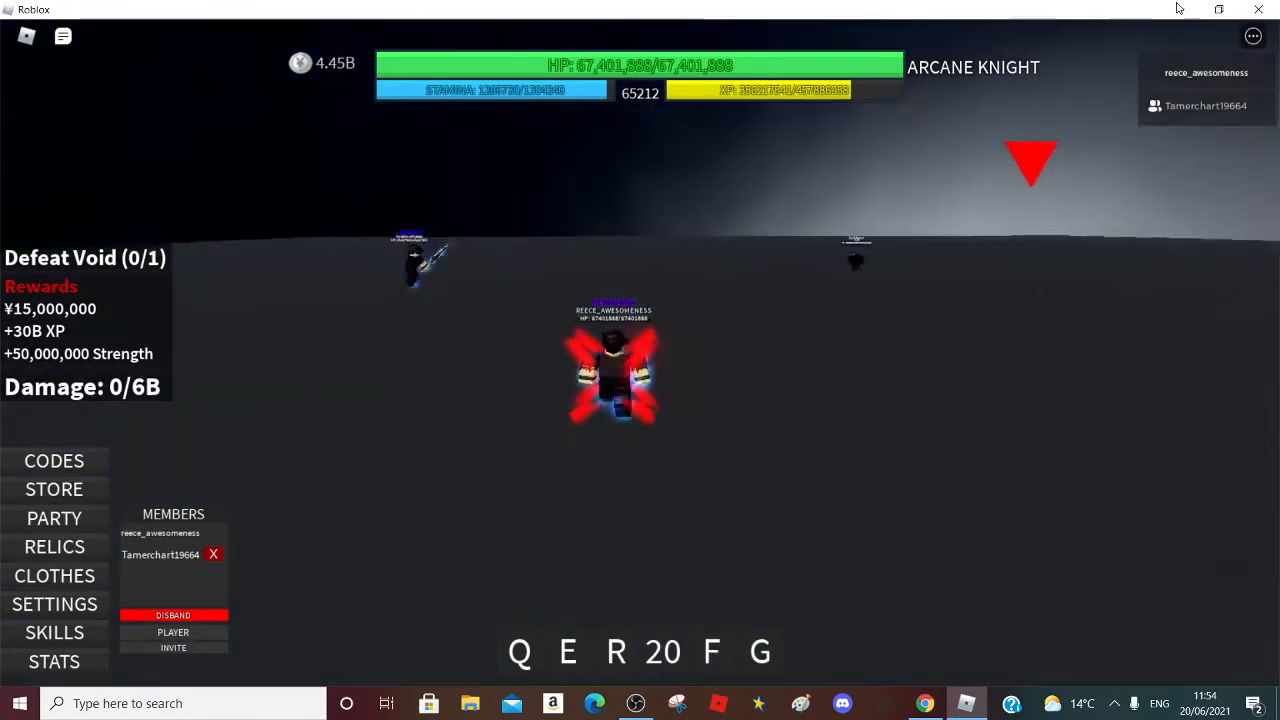
key("q")
key("e")
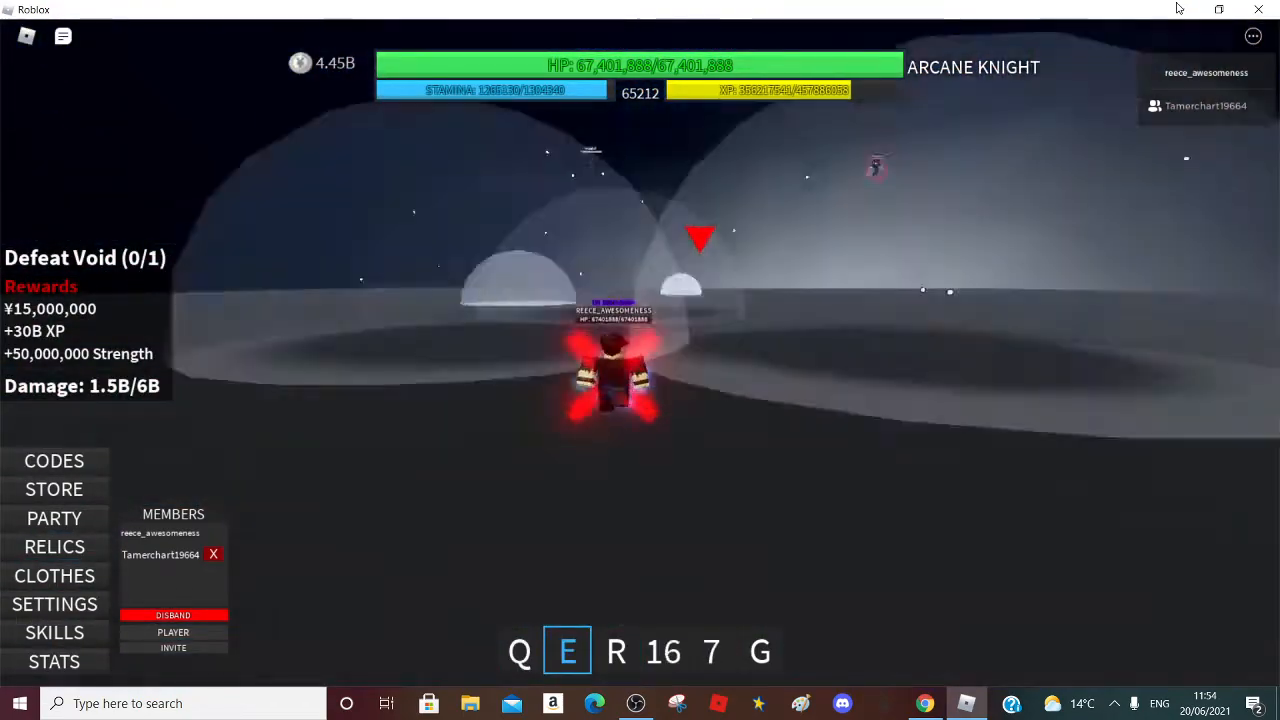
key("w")
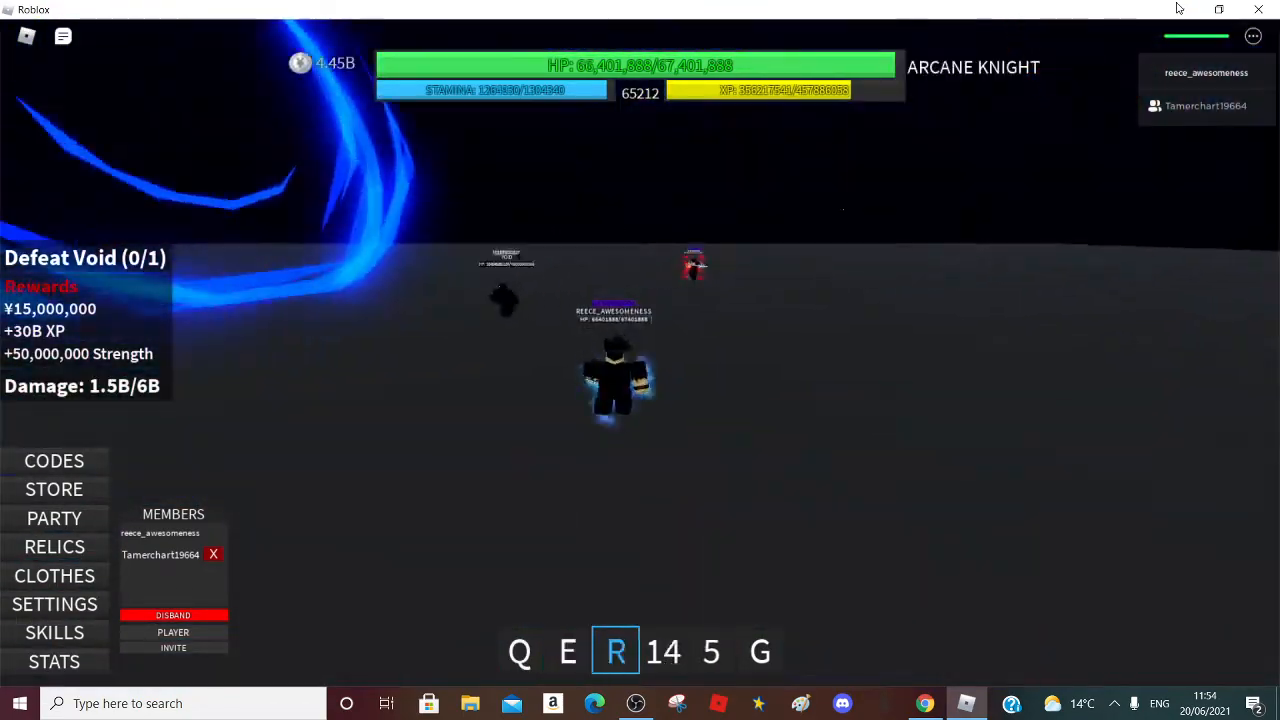
key("r")
key("e")
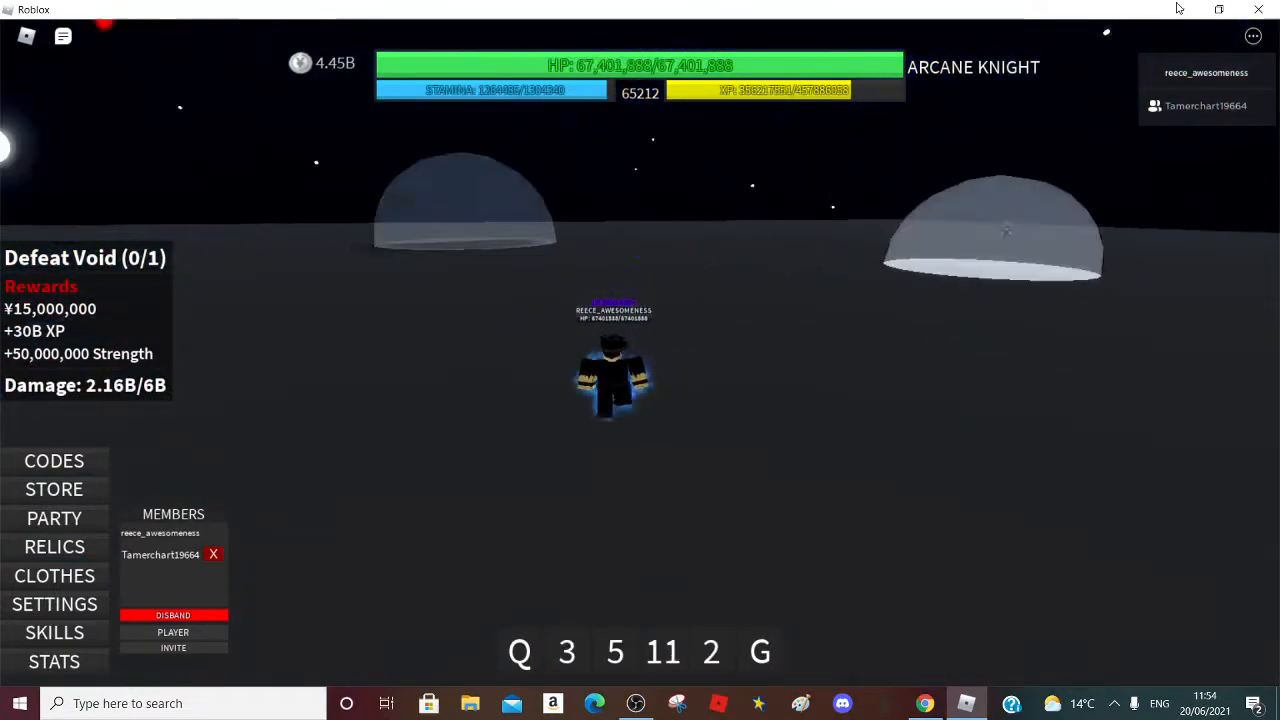
Hammer the Void boss with wave, arc and pillar attacks.
key("g")
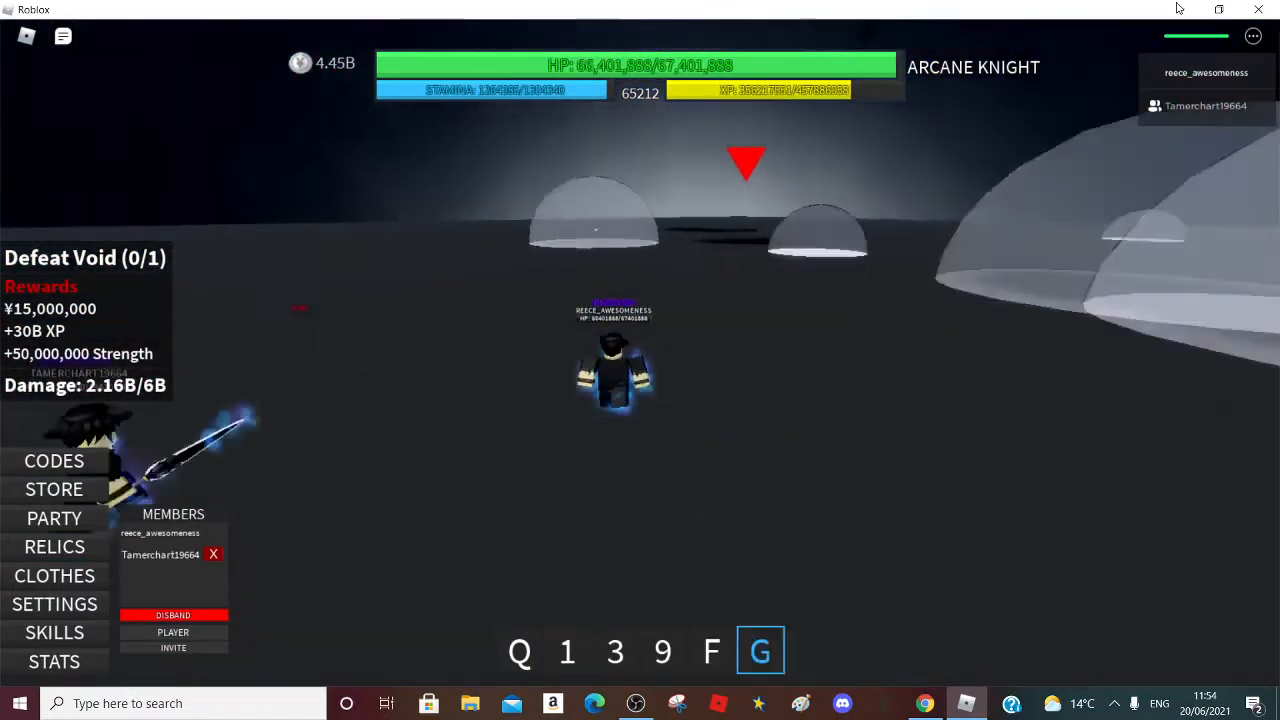
key("f")
key("r")
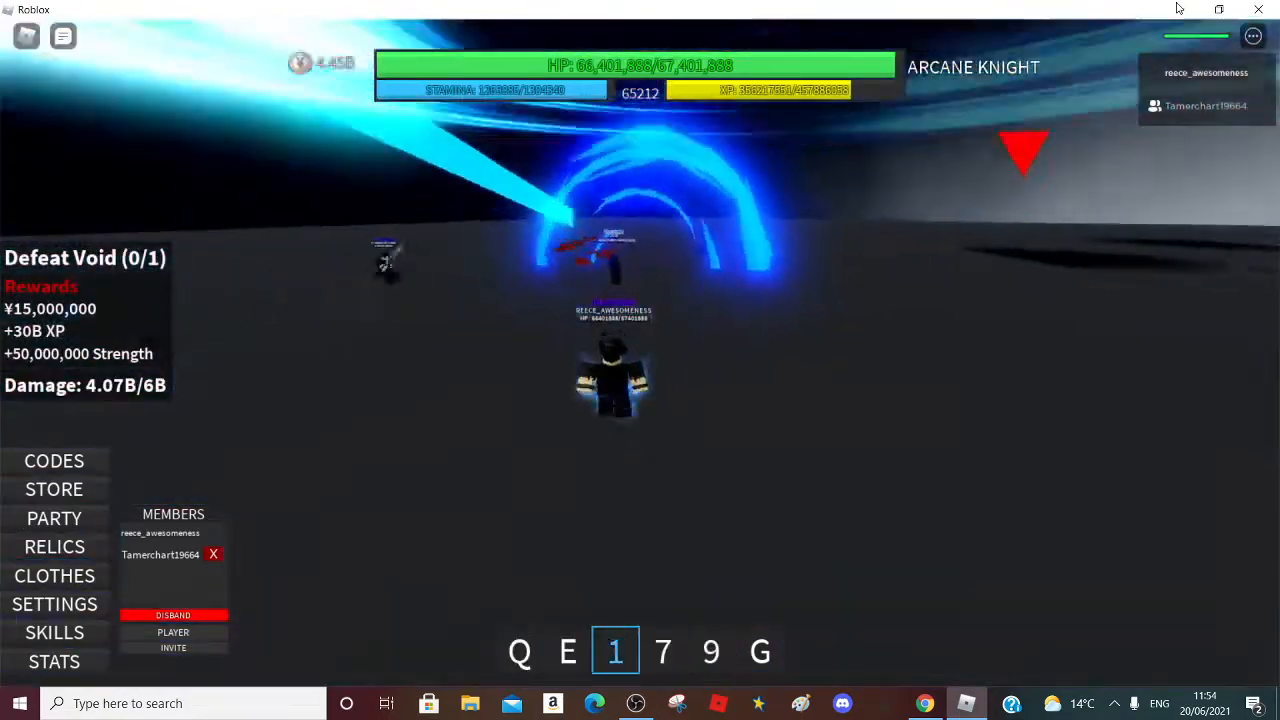
key("e")
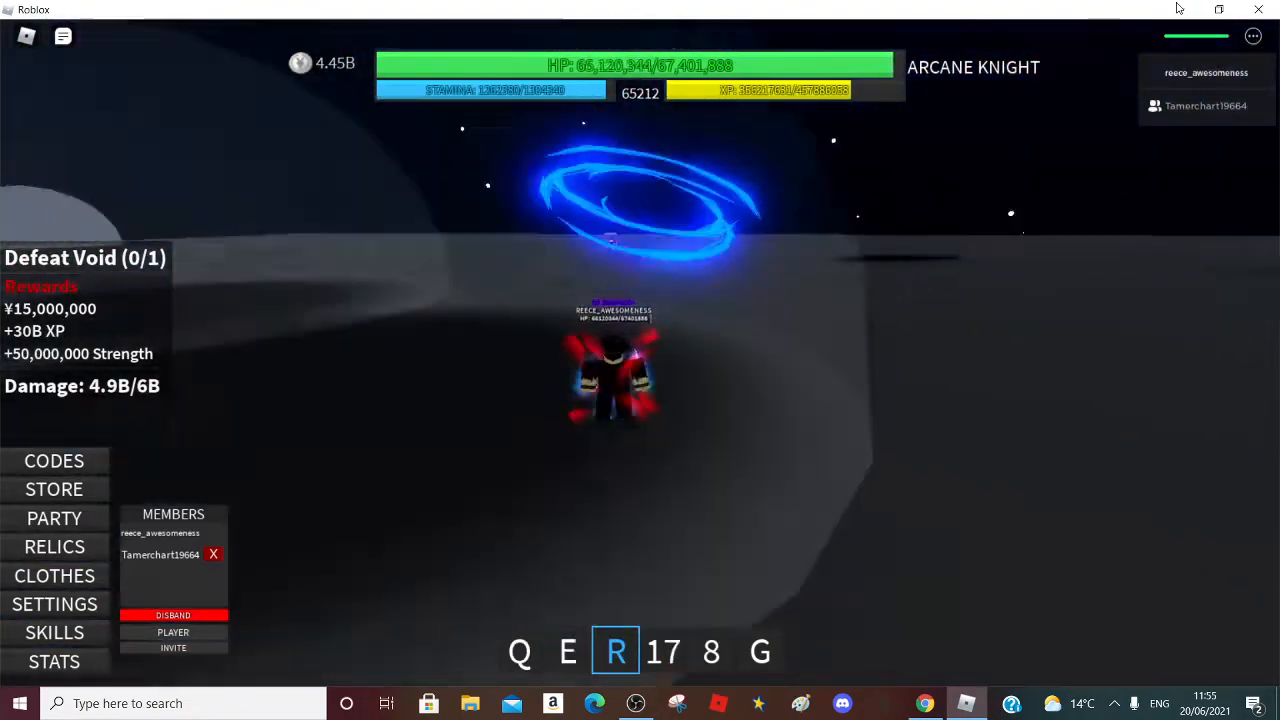
key("r")
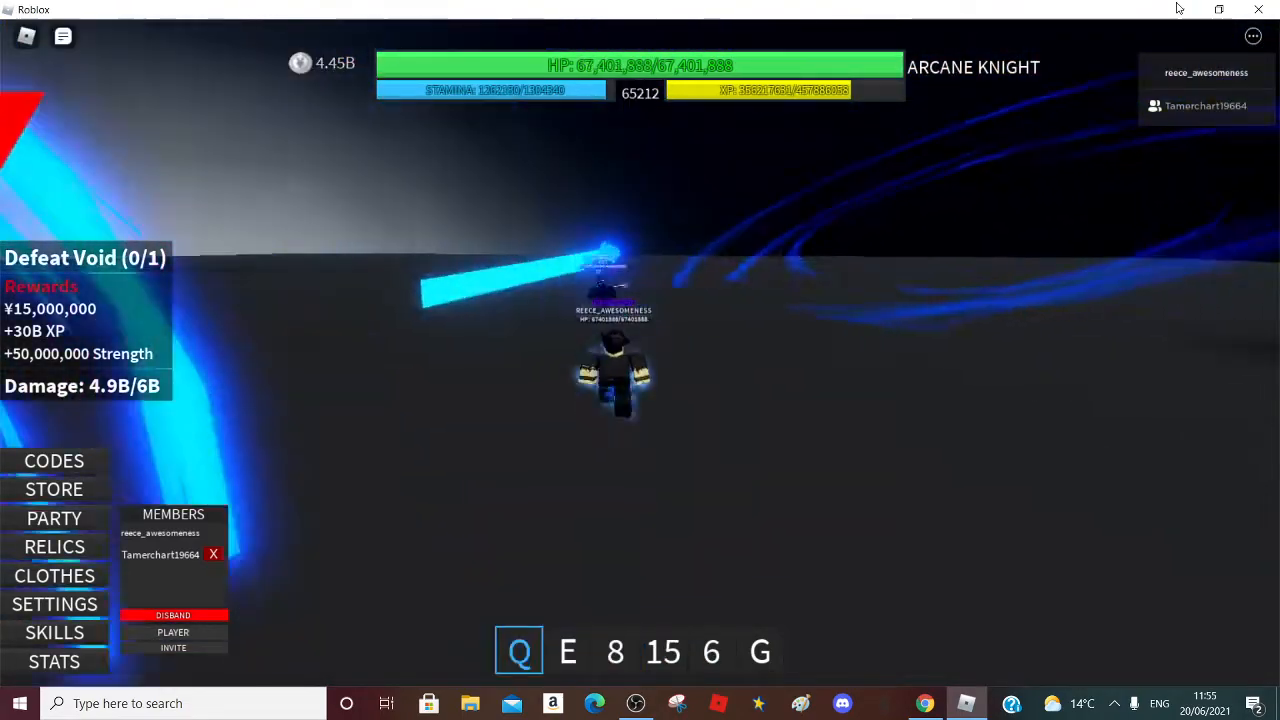
key("e")
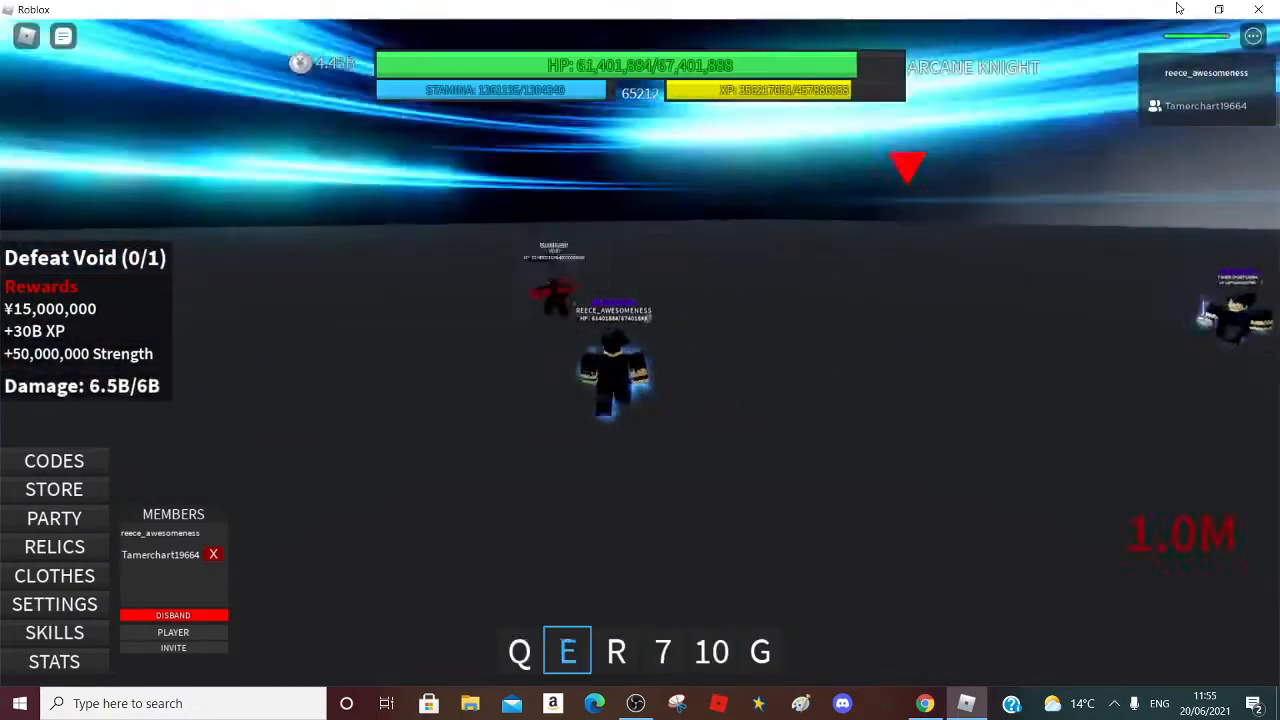
Finish the Void boss with dome, arc, beam and wave attacks to exceed its 6B quota.
key("r")
key("e")
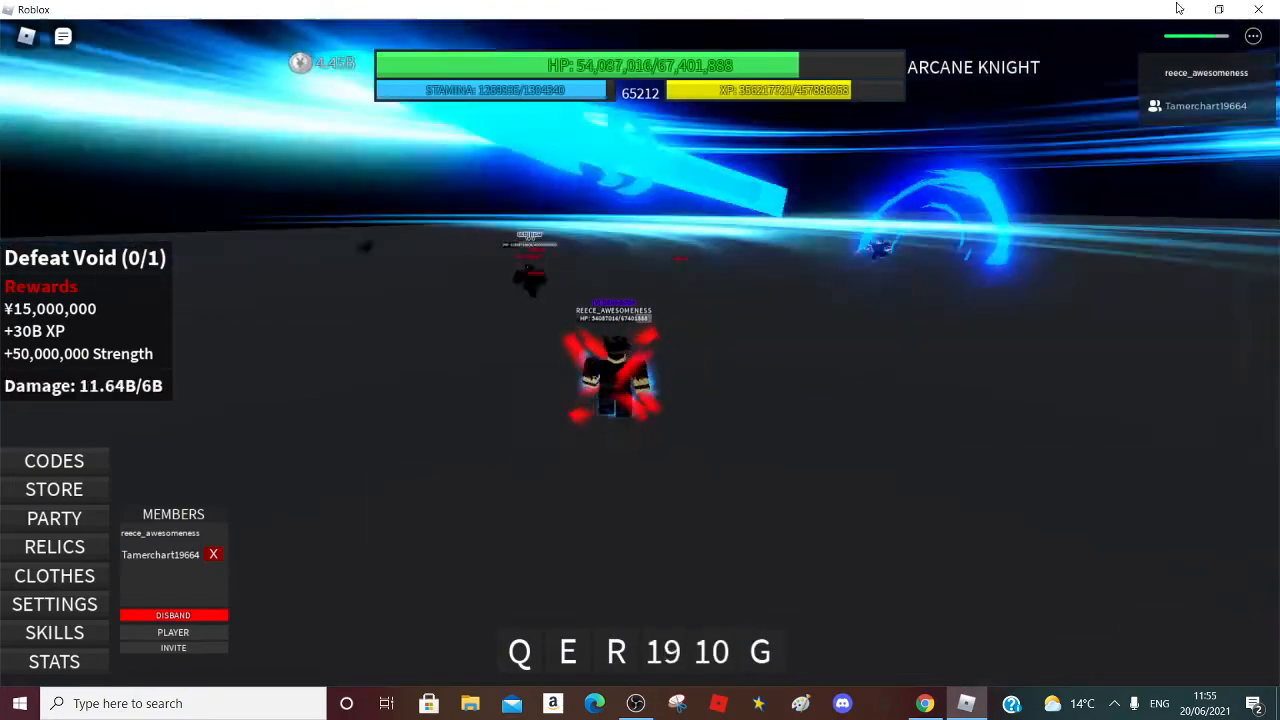
key("r")
key("e")
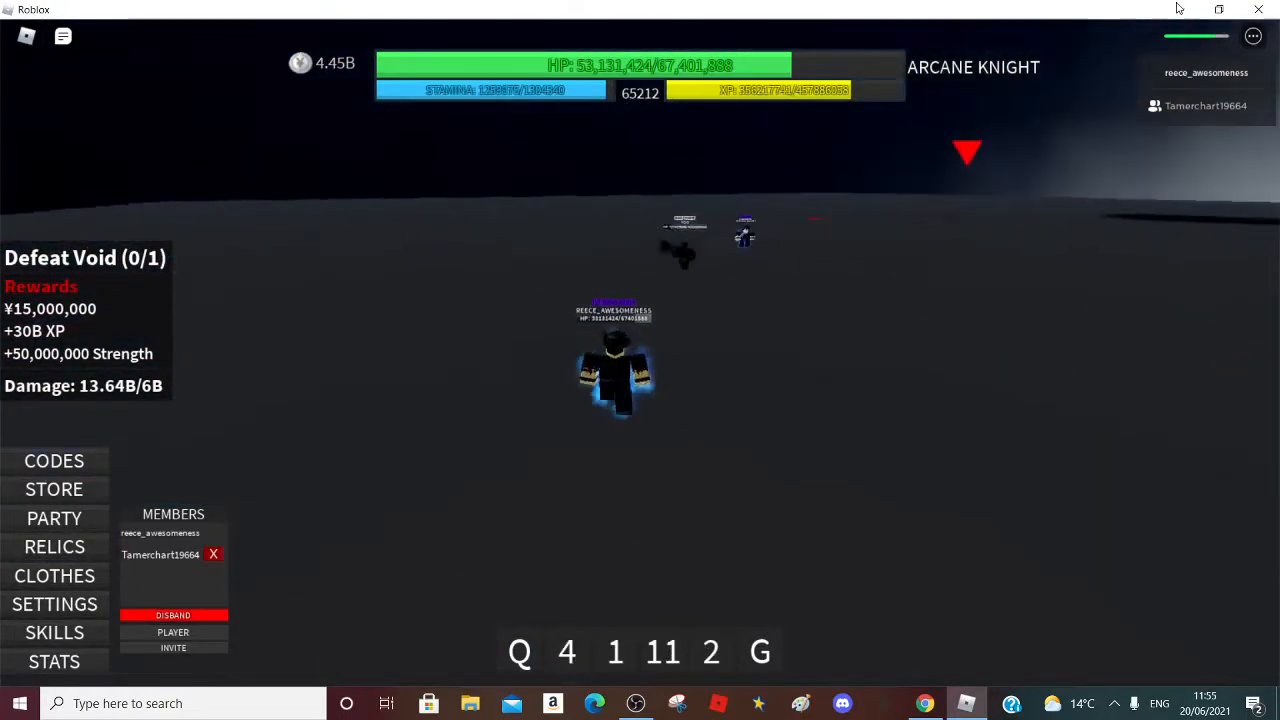
key("r")
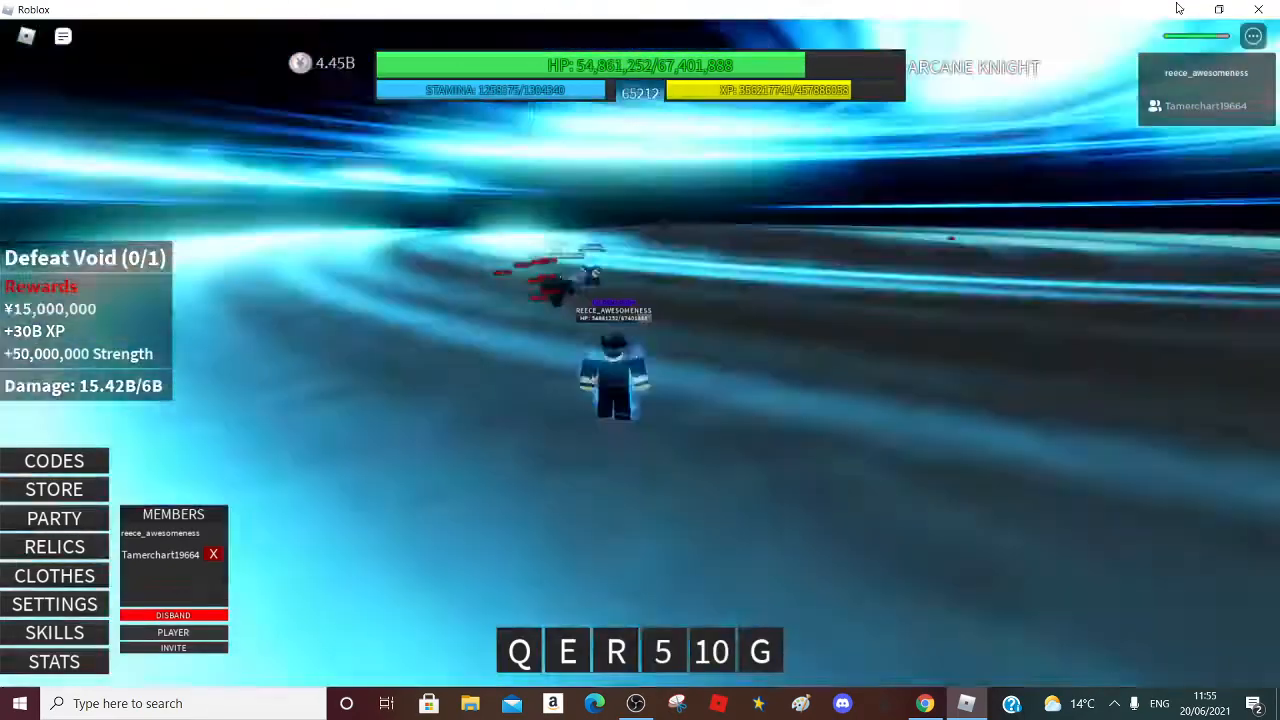
key("r")
key("e")
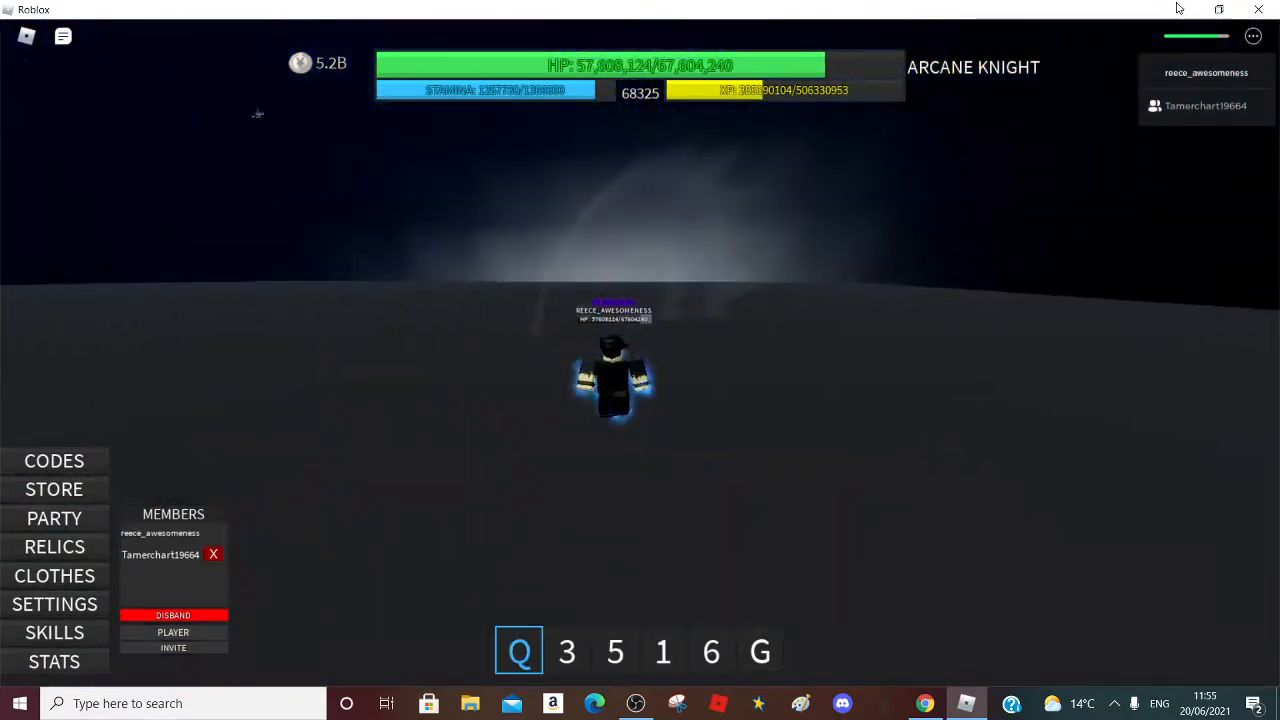
Dash out of the void arena and land on the grassy island.
key("q")
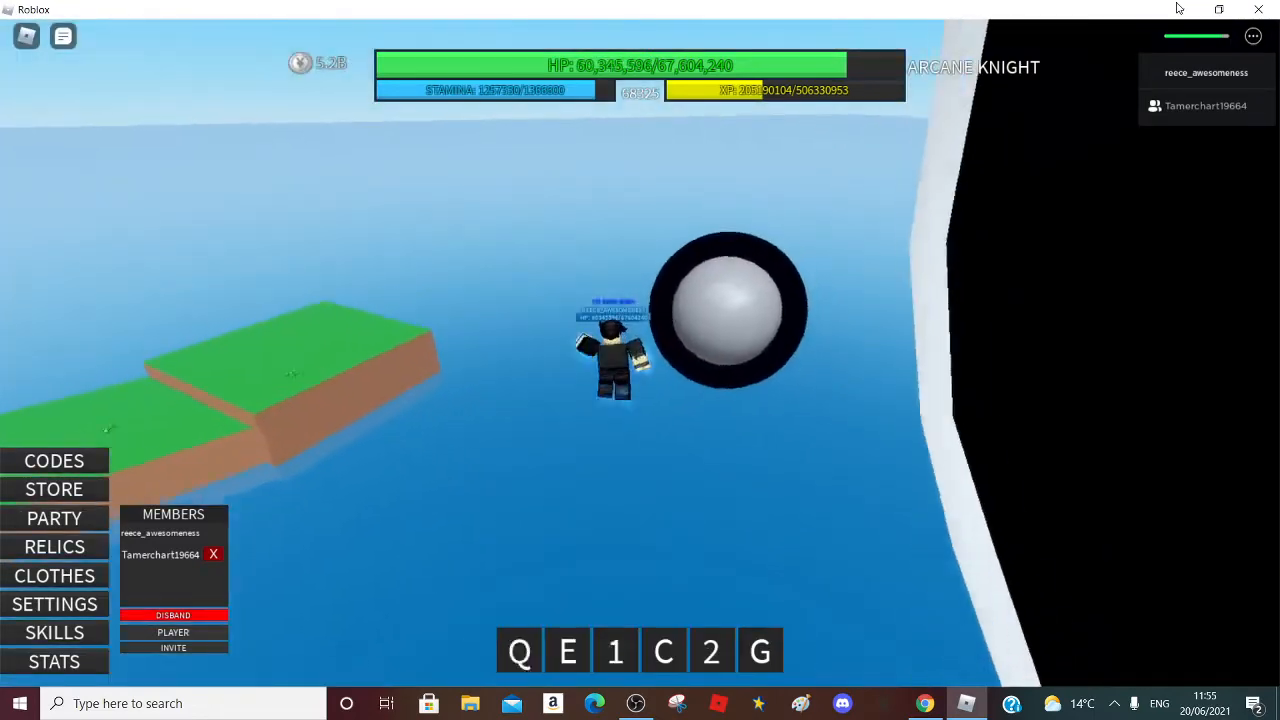
key("q")
key("w")
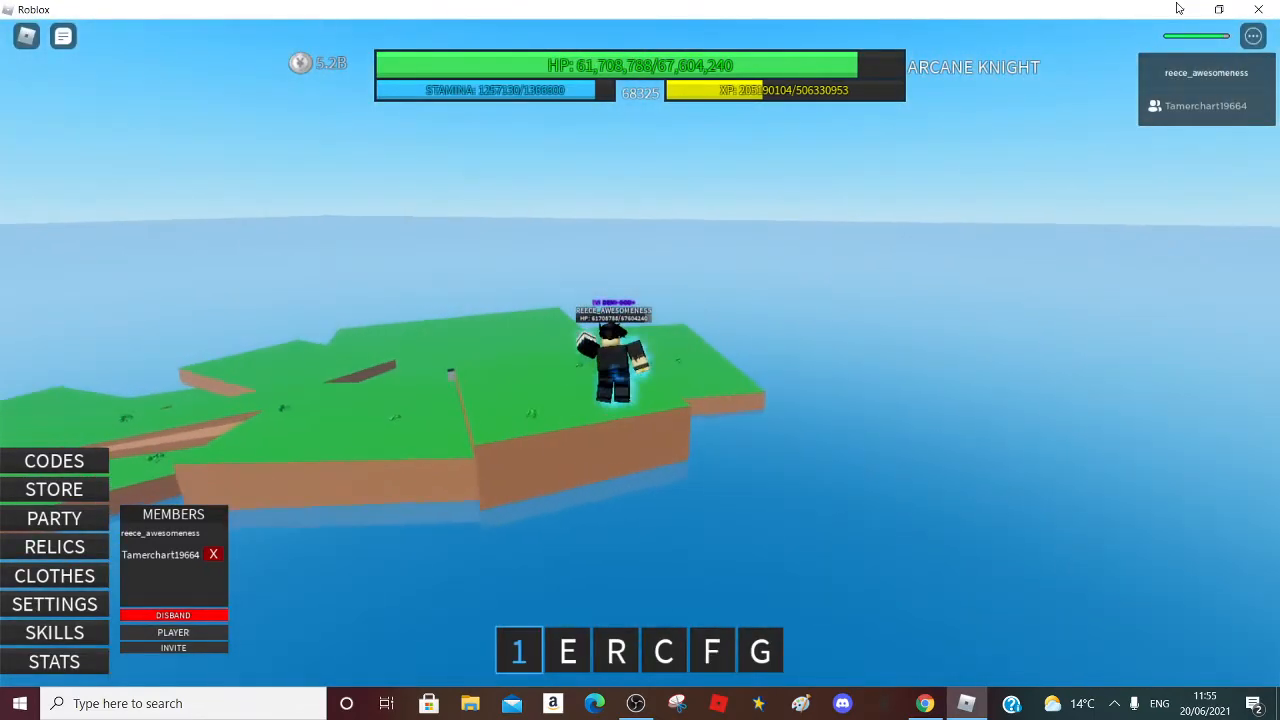
key("w")
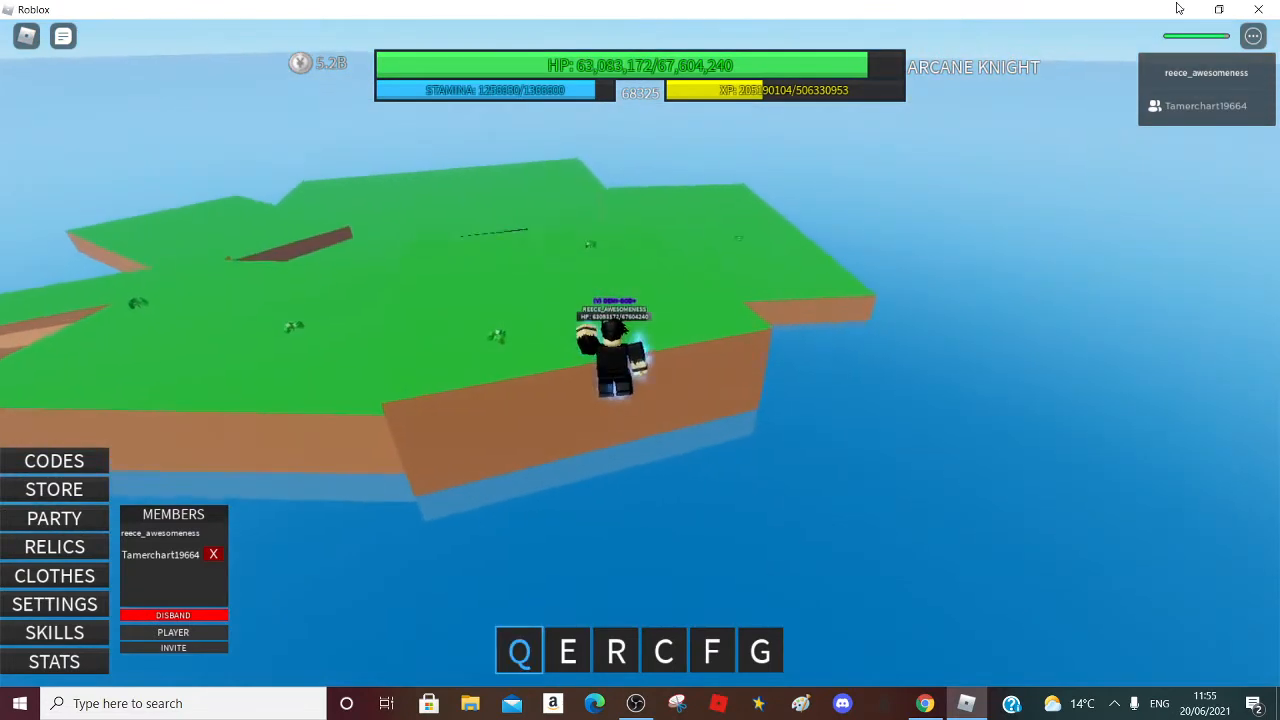
key("q")
key("w")
Dash over the water onto the grey rock and walk up to the quest giver.
key("q")
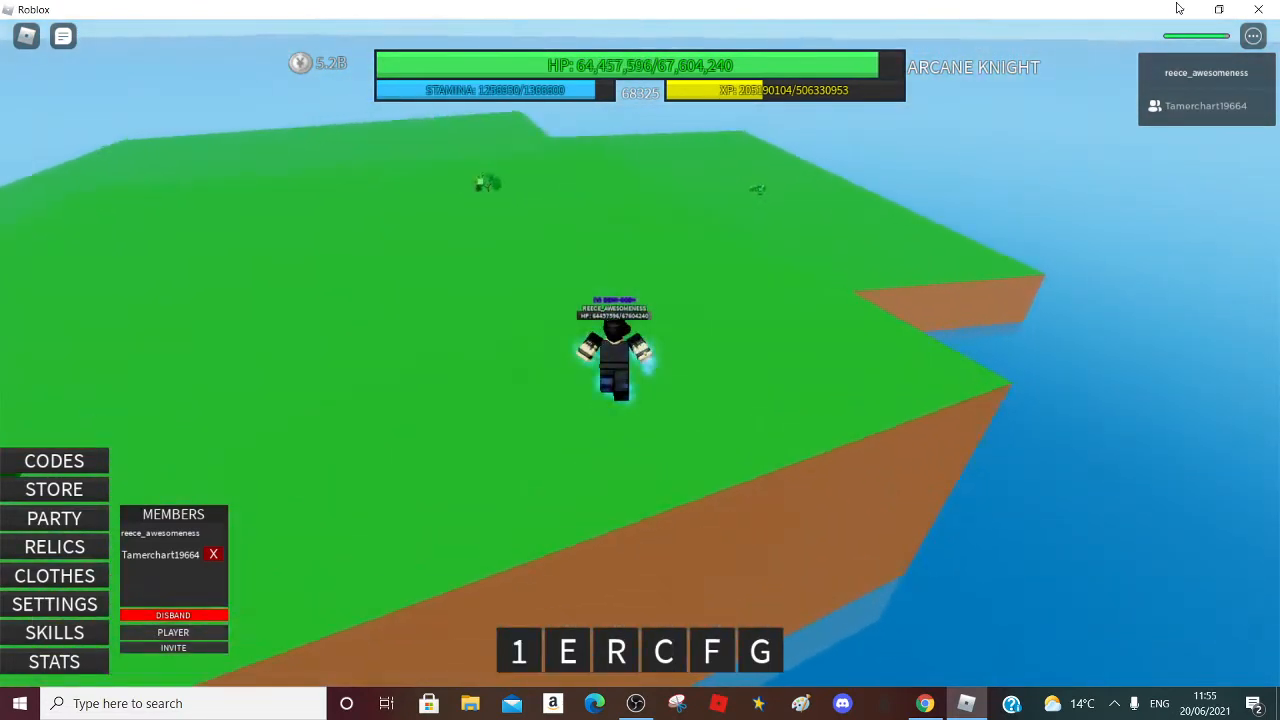
key("w")
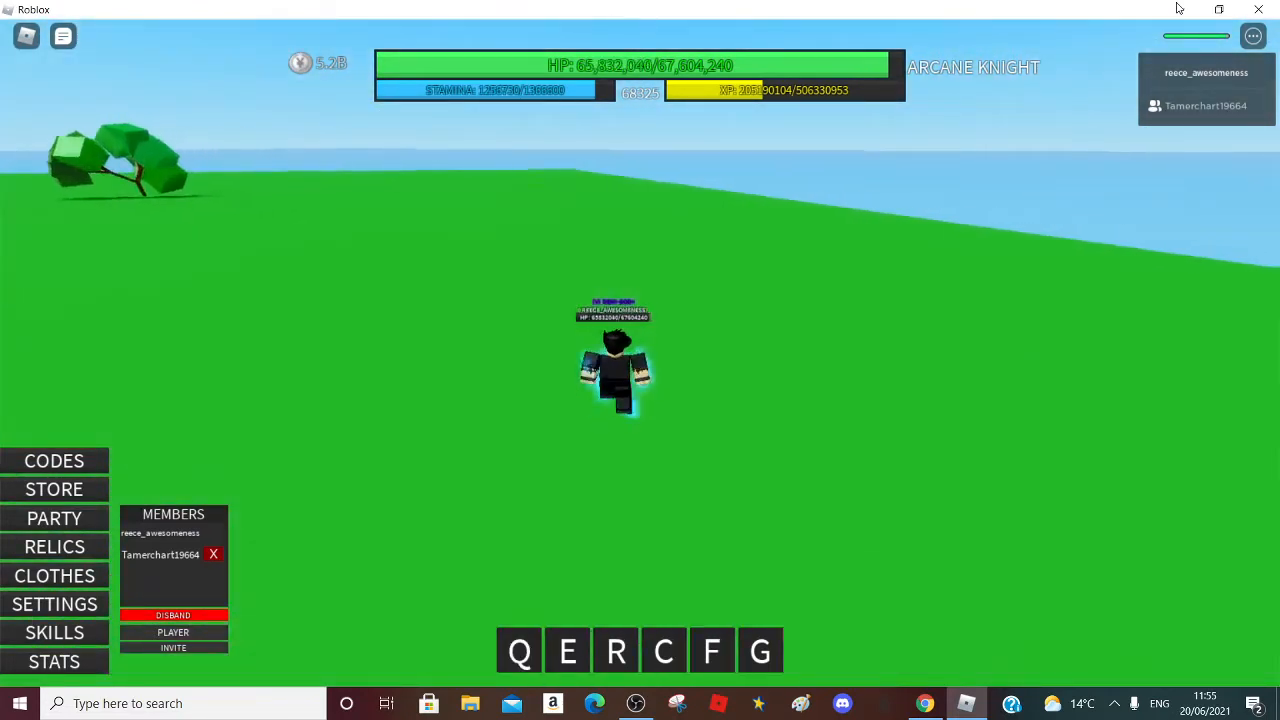
key("q")
key("w")
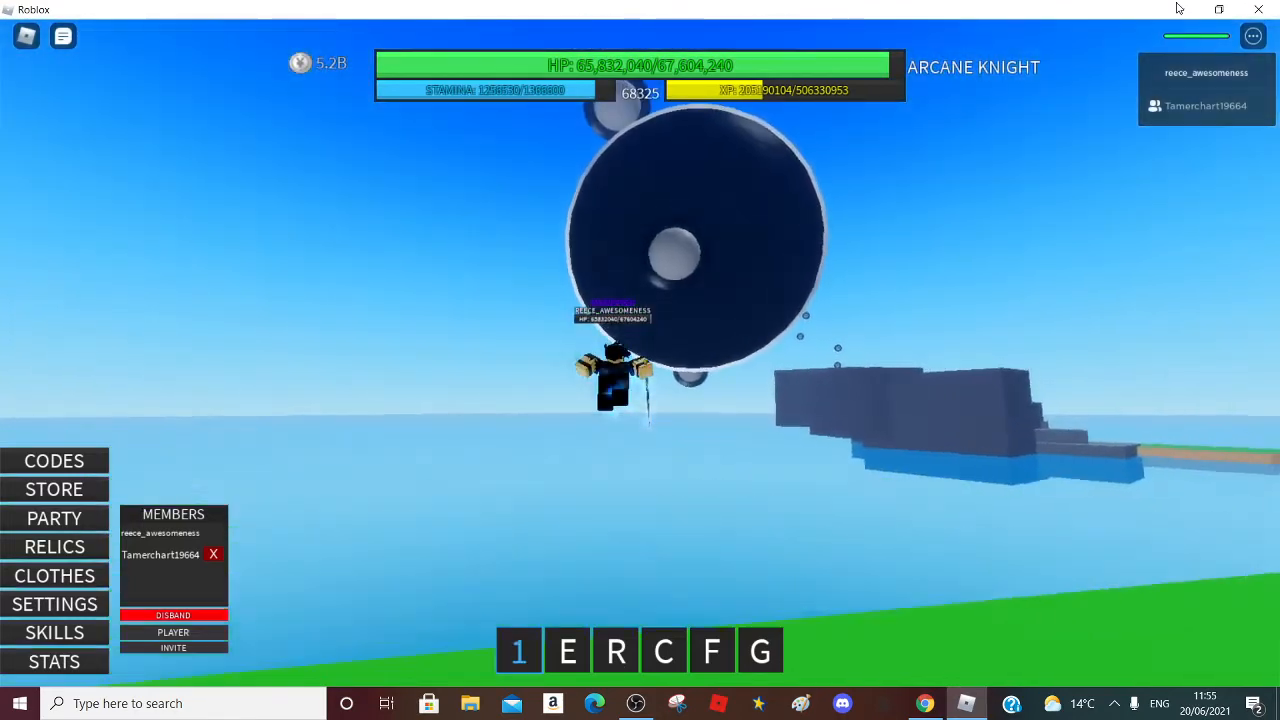
key("e")
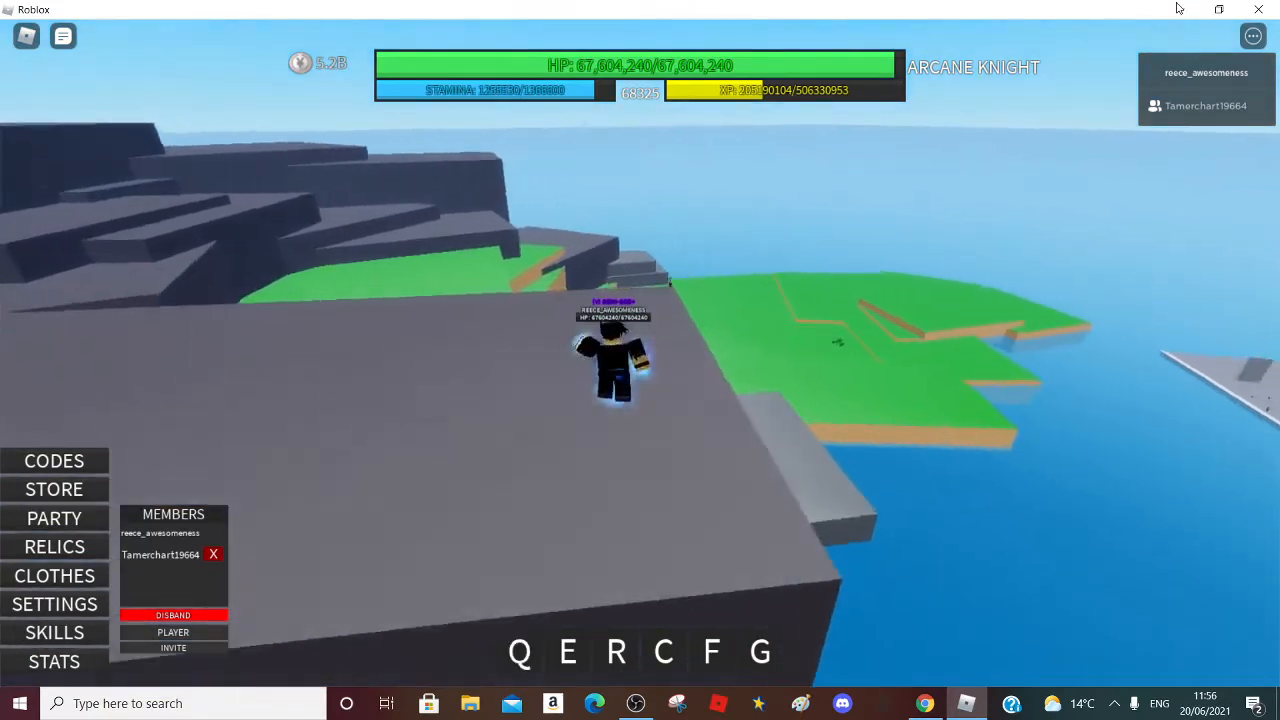
key("w")
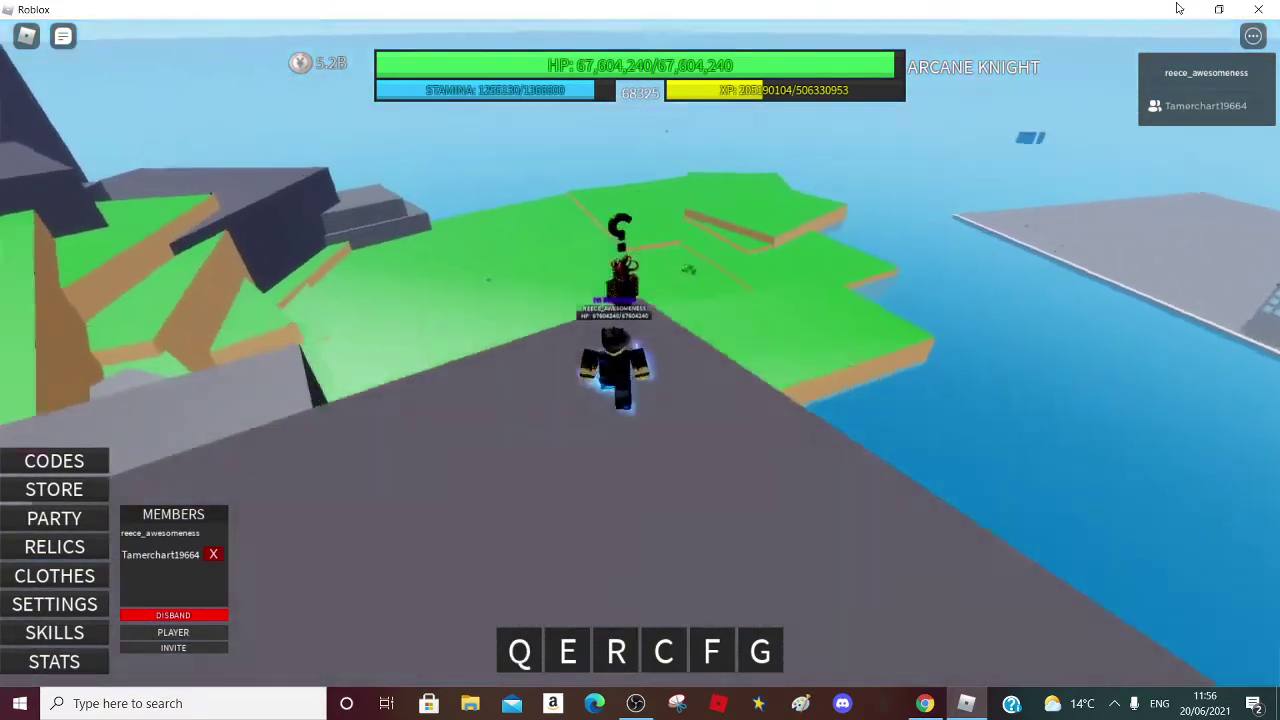
Accept the Fendstrum quest for 3,500,000 yen and fly off over the grey towers.
left_click(630, 250)
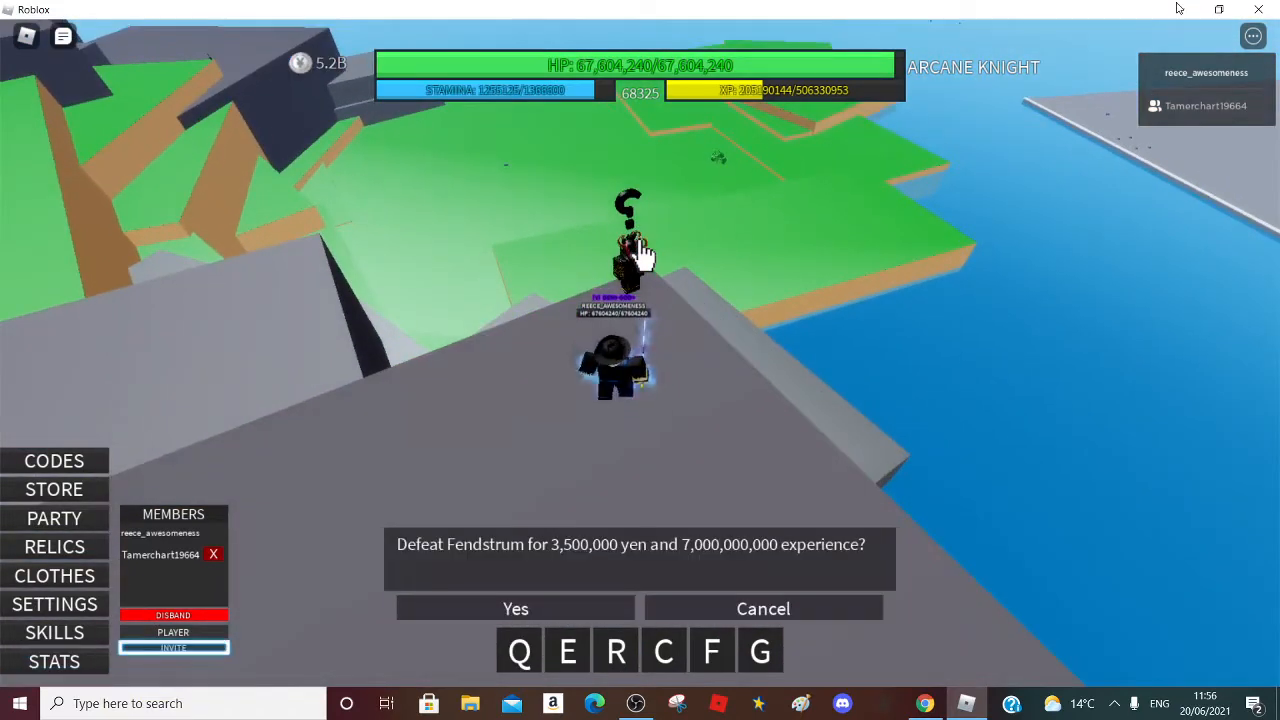
left_click(515, 608)
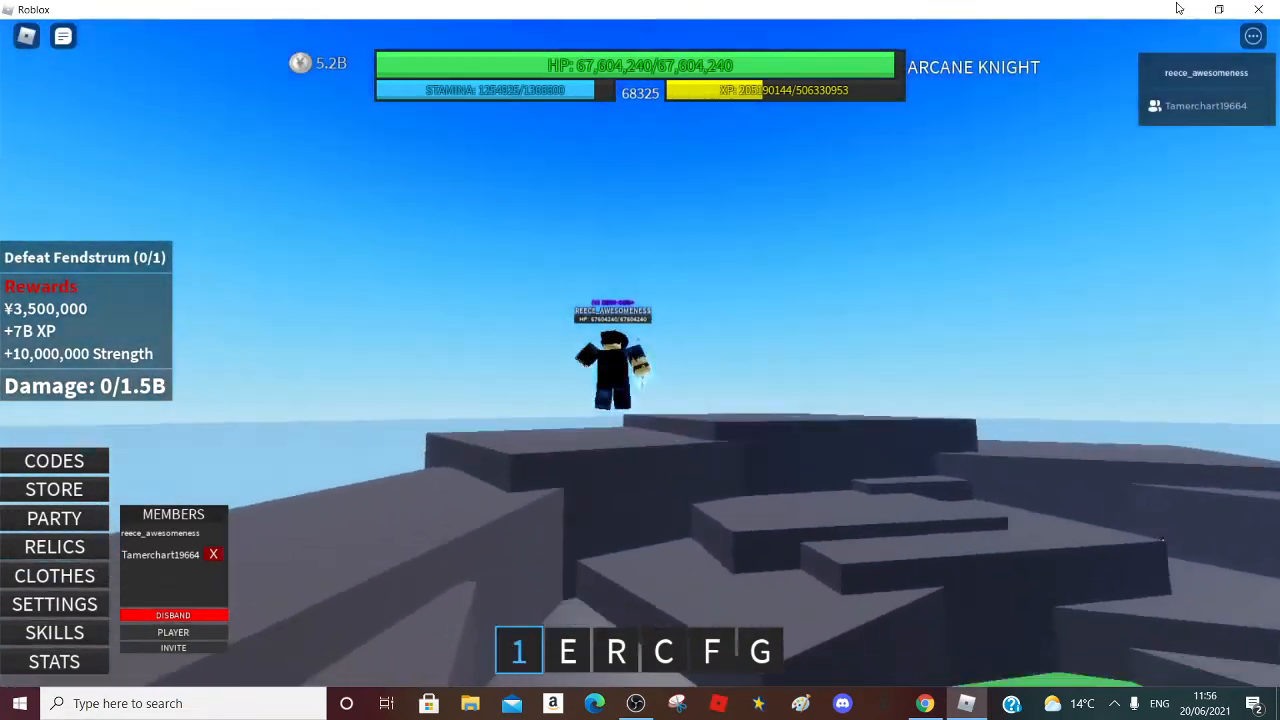
key("w")
key("g")
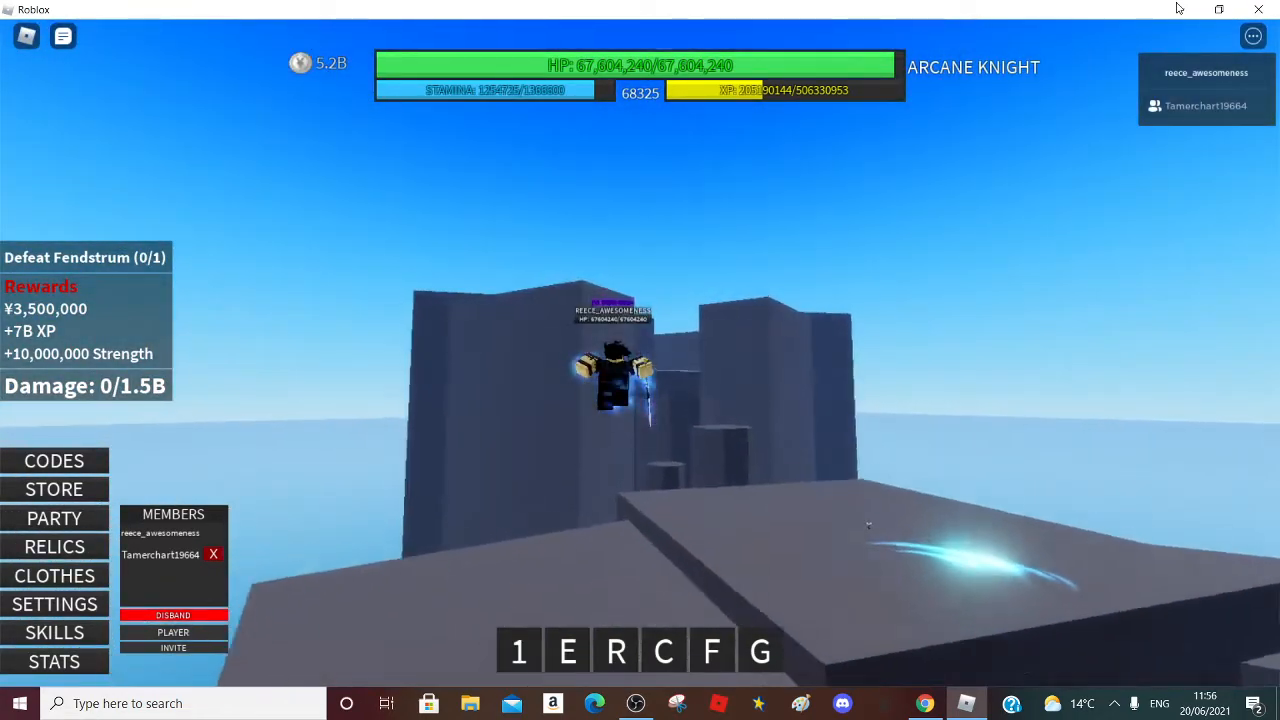
key("w")
key("1")
key("q")
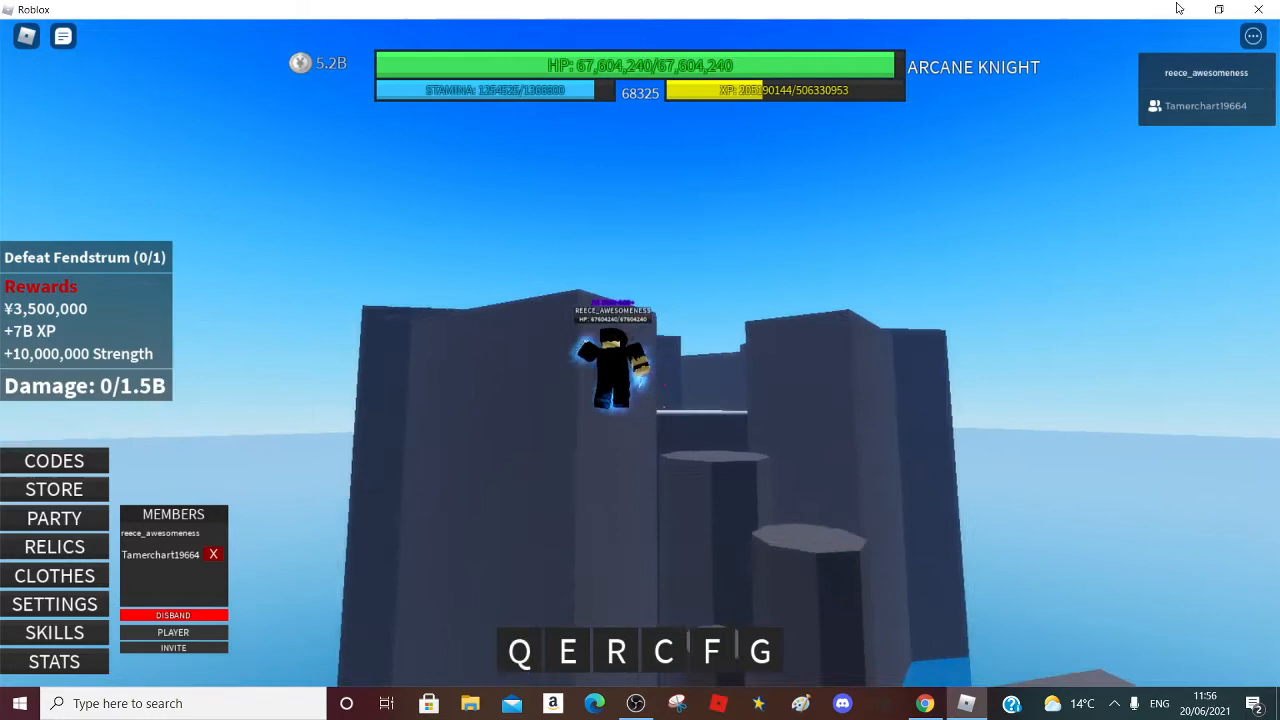
key("1")
key("w")
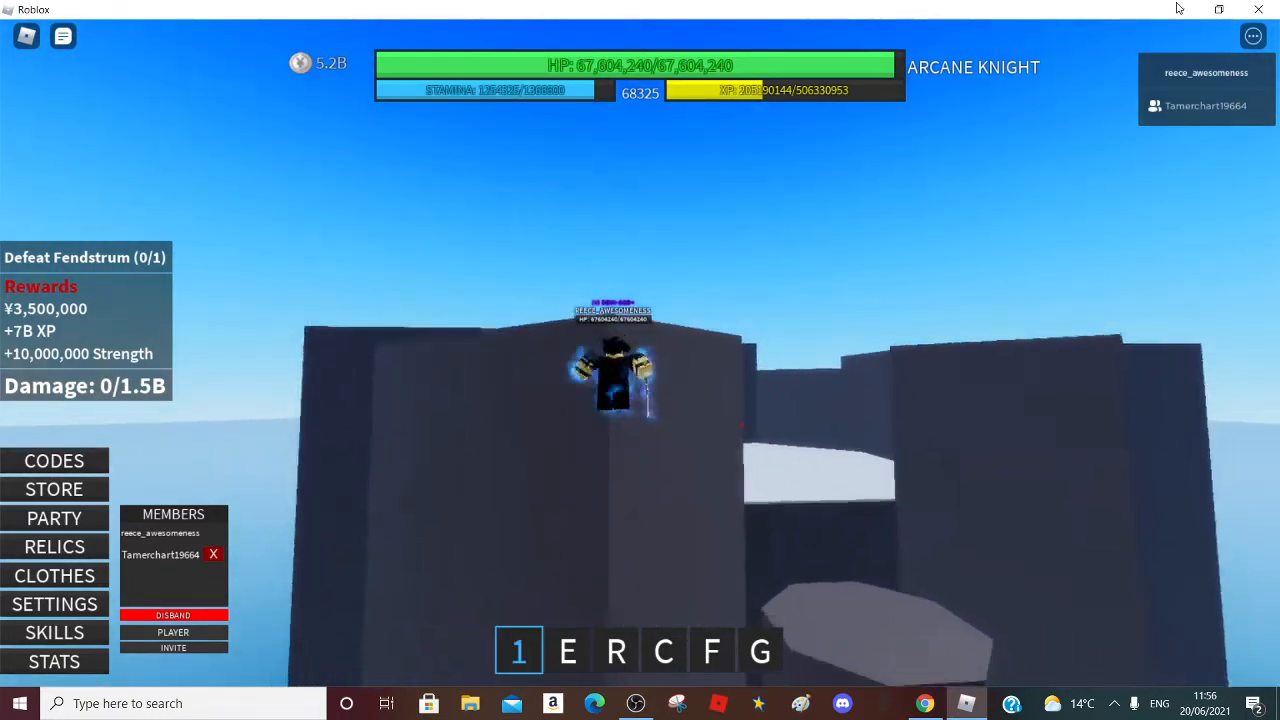
Drop onto the arena floor and fight with slash and dash attacks.
key("w")
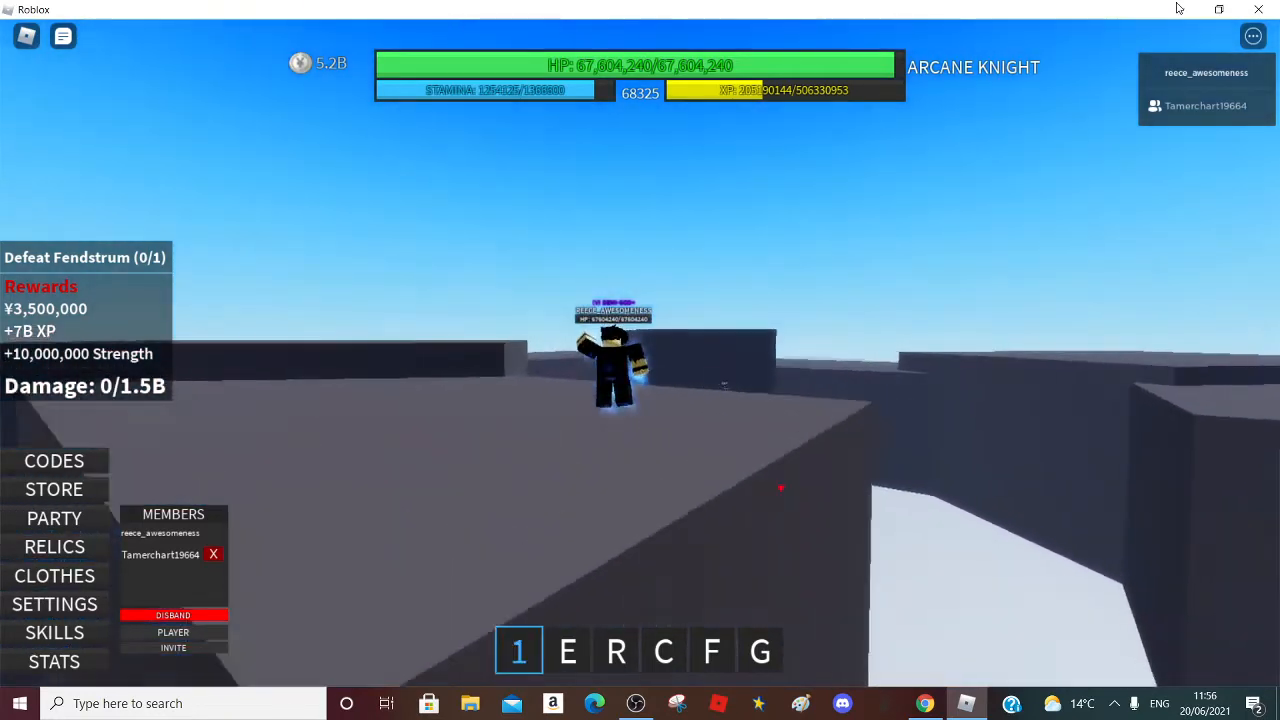
key("q")
key("r")
key("w")
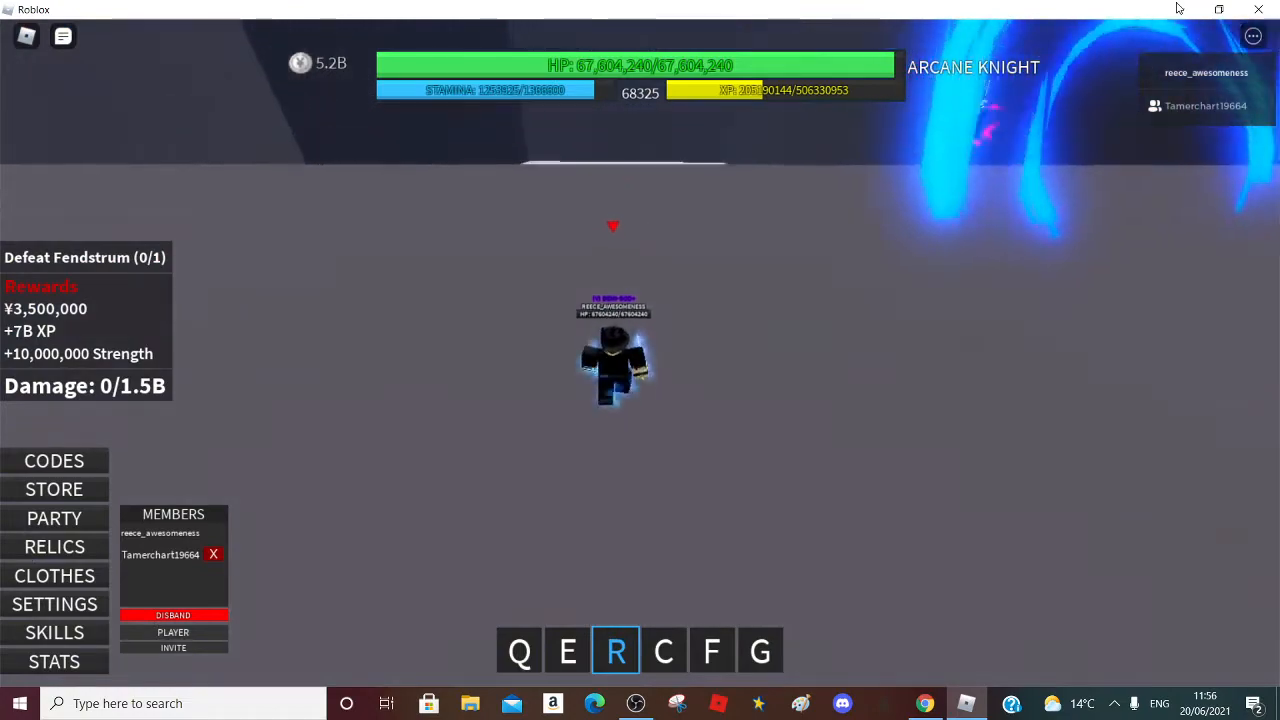
key("r")
key("e")
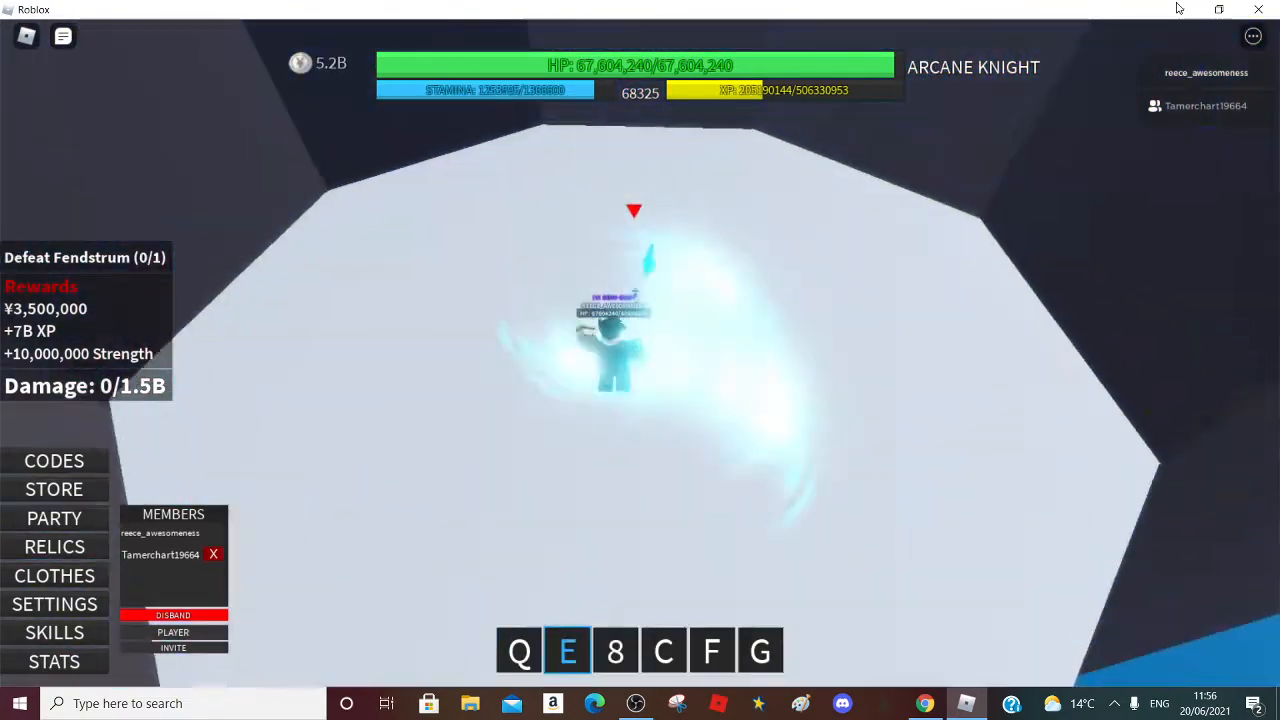
key("f")
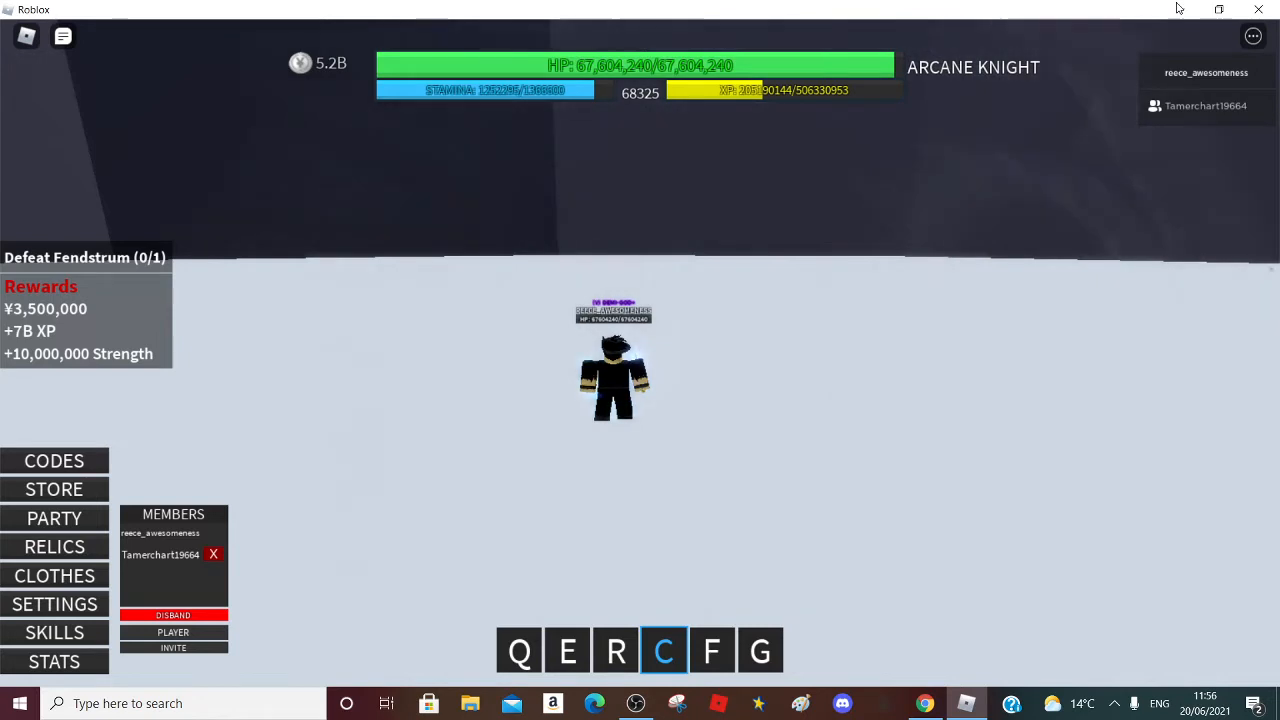
Cross the arena and fly to the grey rock island with the Claire quest giver.
key("f")
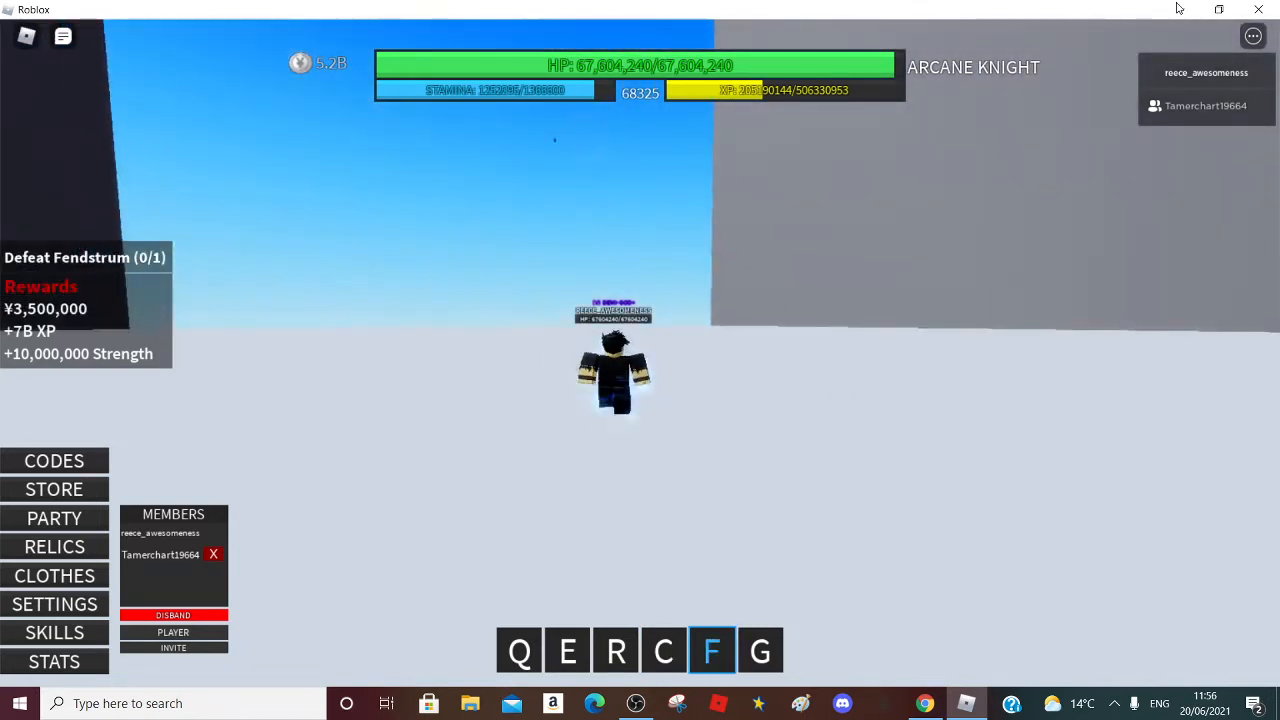
key("q")
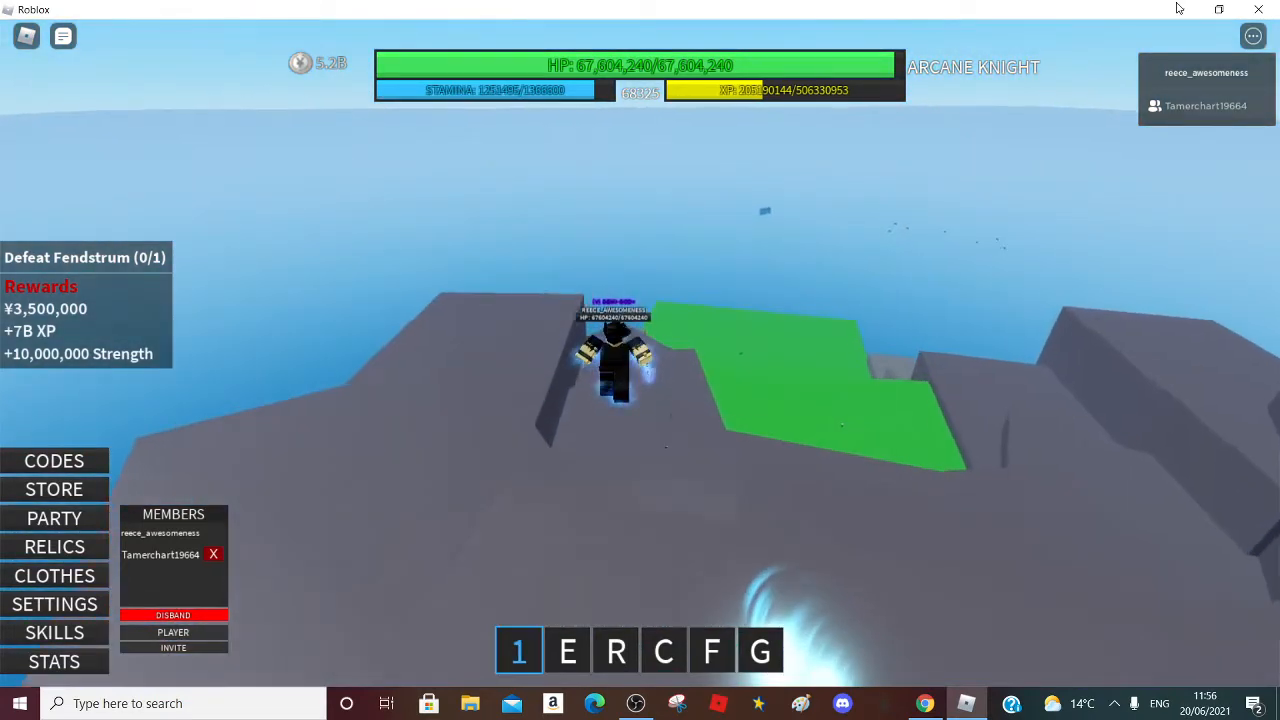
key("q")
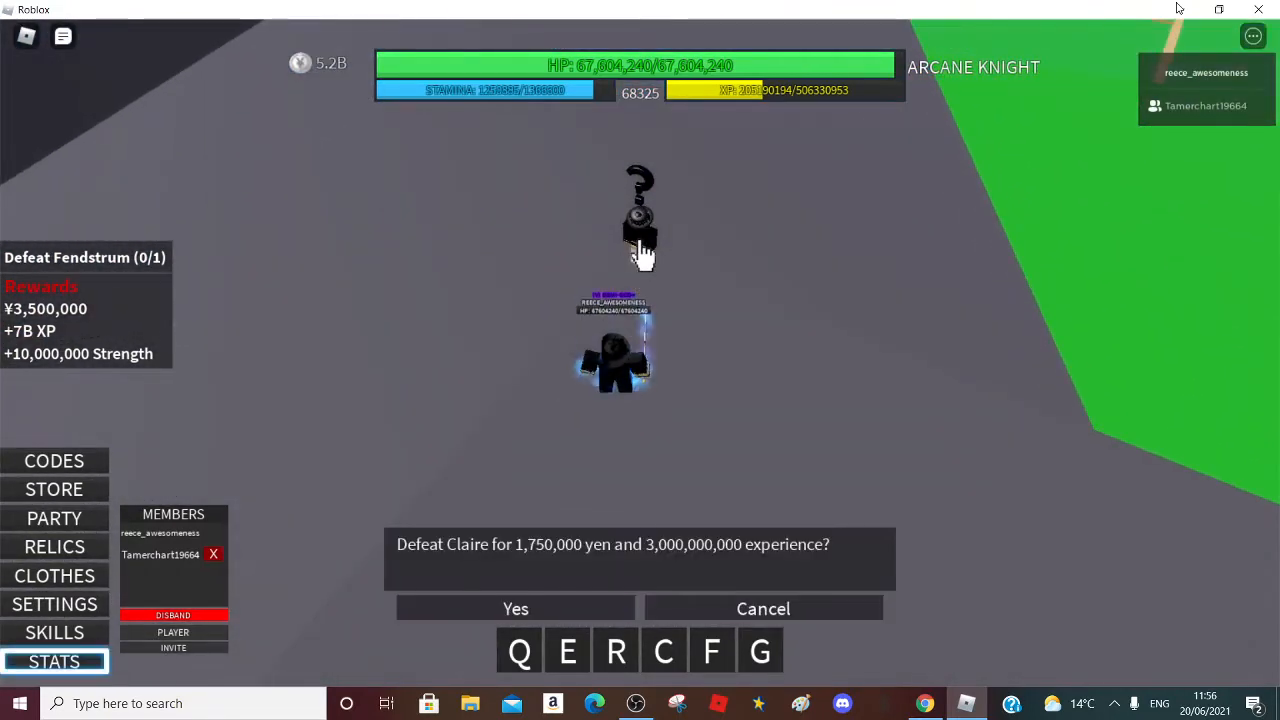
Accept the Defeat Claire quest and fly toward the large black sphere, firing skills on the way.
left_click(640, 240)
key("q")
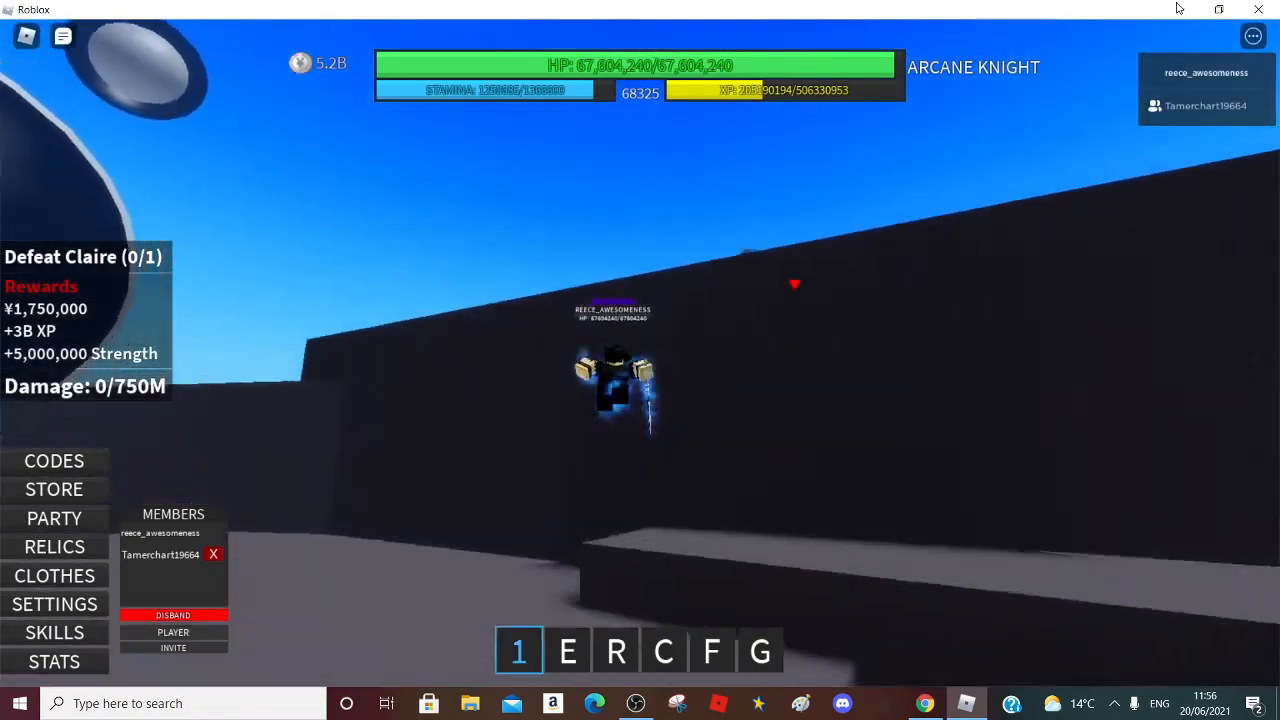
key("q")
key("q")
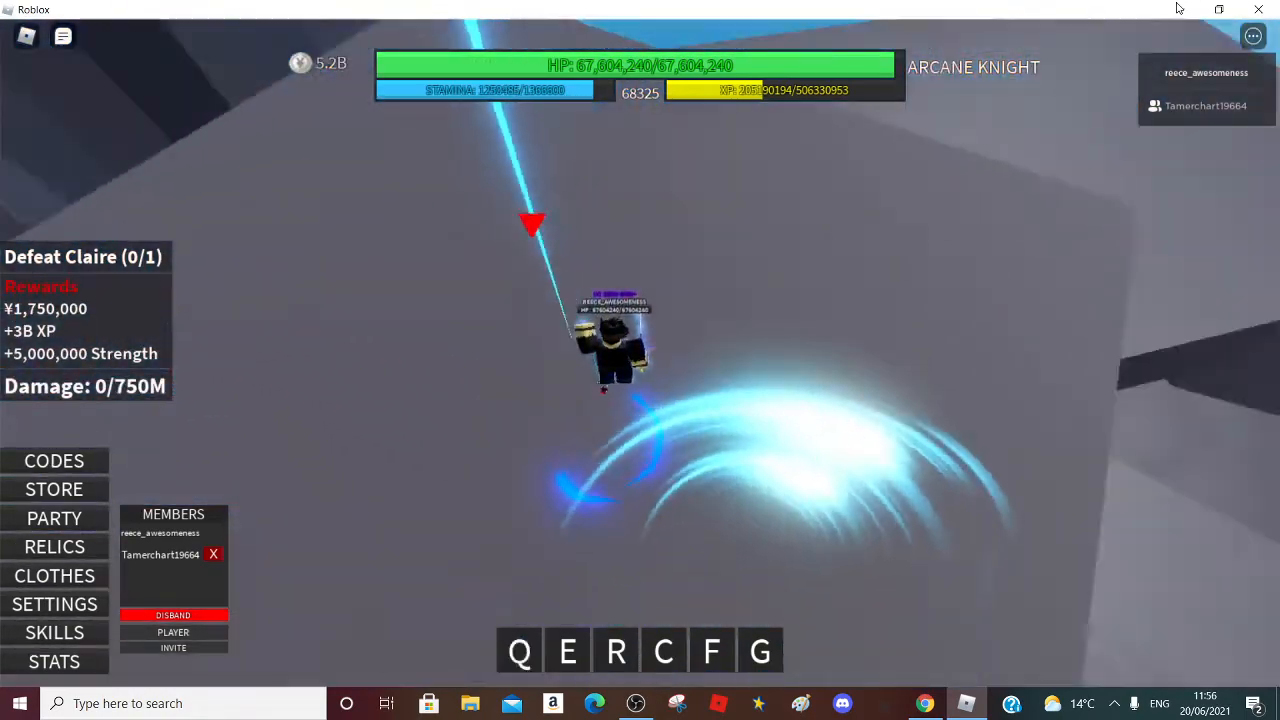
key("q")
key("f")
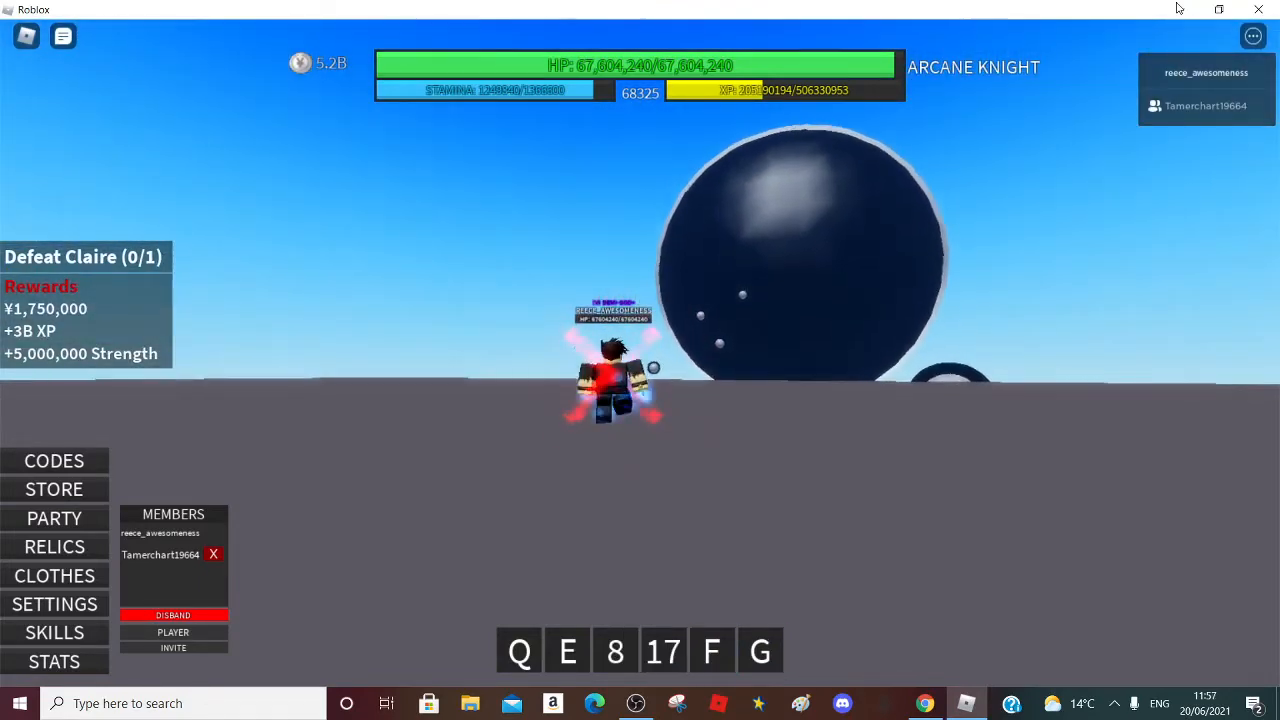
key("e")
key("q")
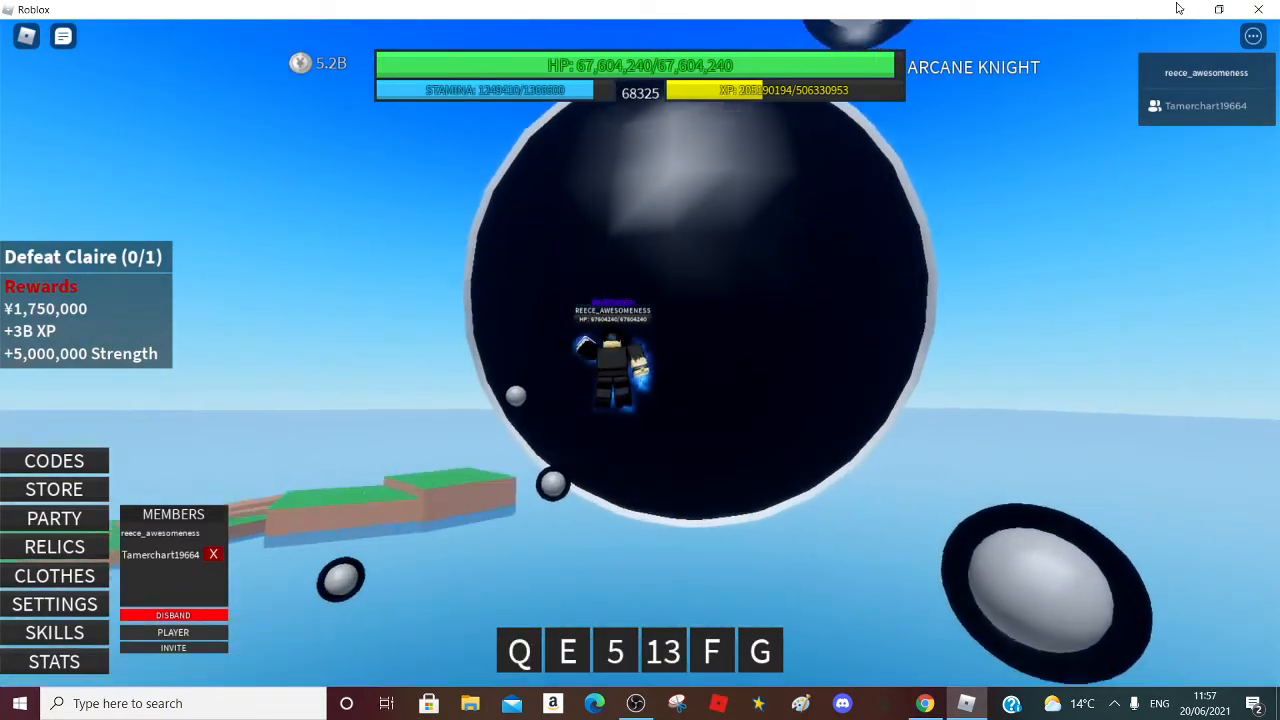
key("q")
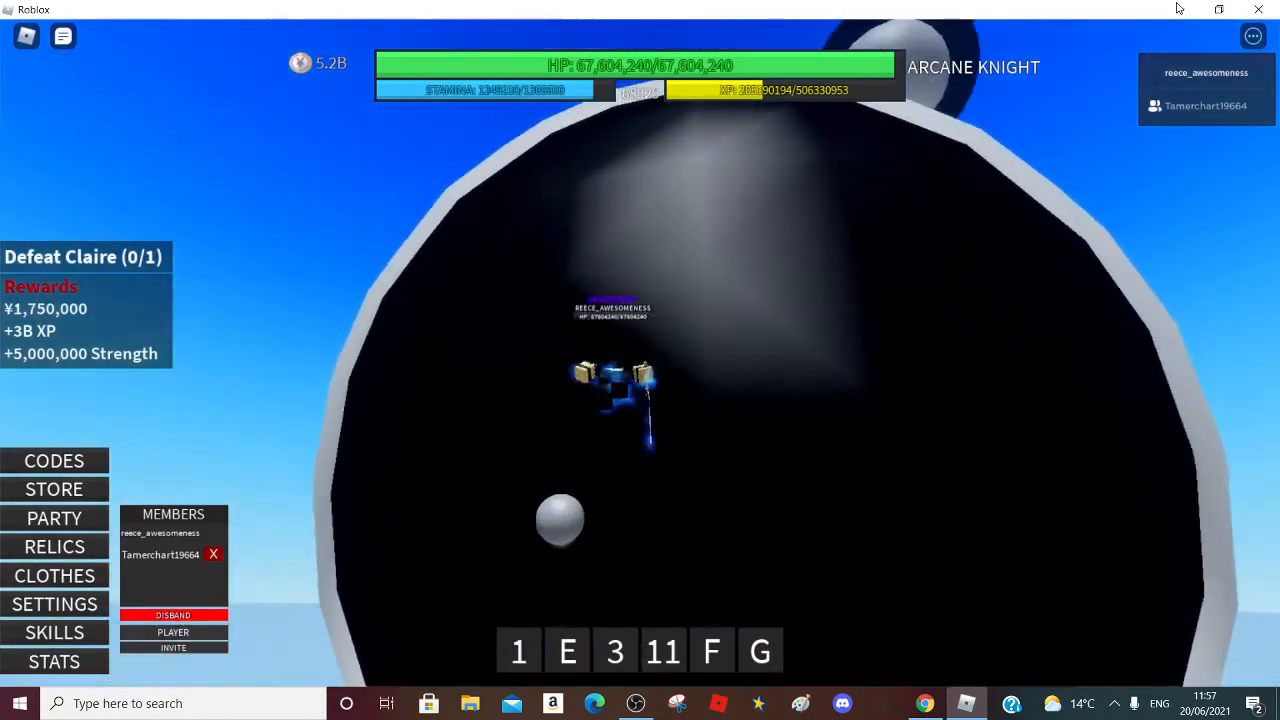
key("q")
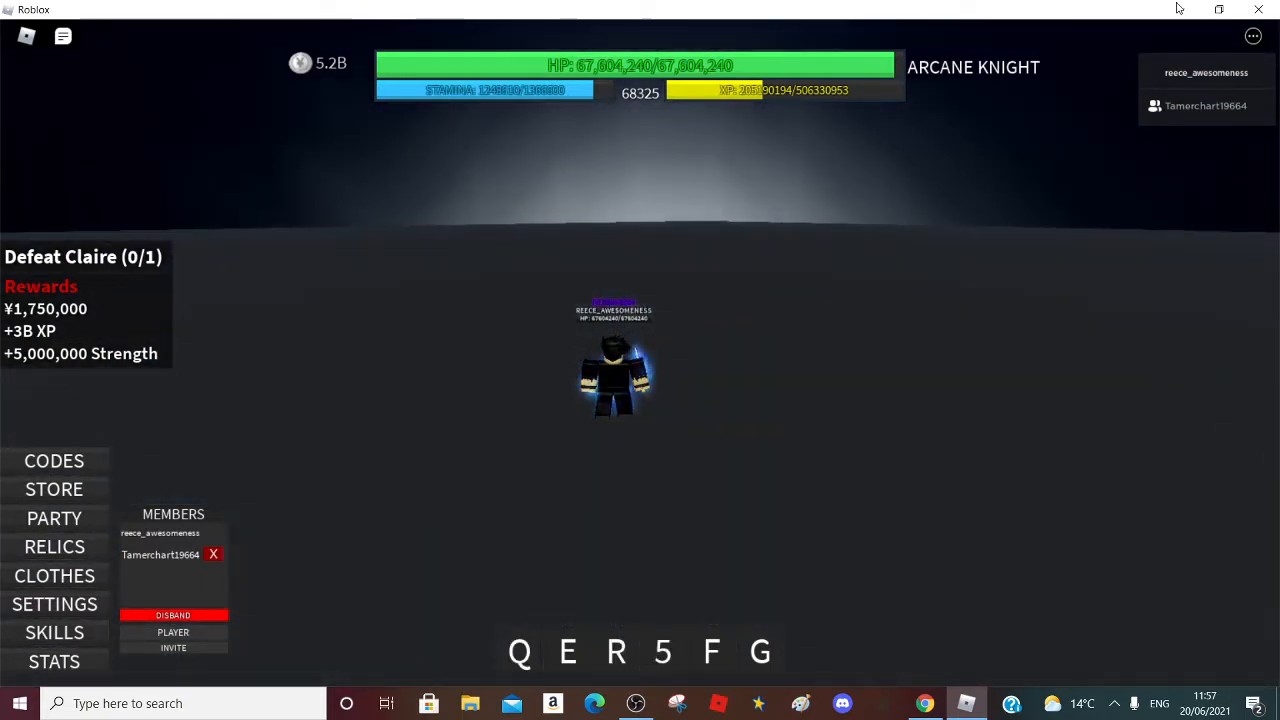
Decline the Sticky Keys prompt and lock the camera behind the character with Shift Lock.
key("shift")
key("shift")
key("shift")
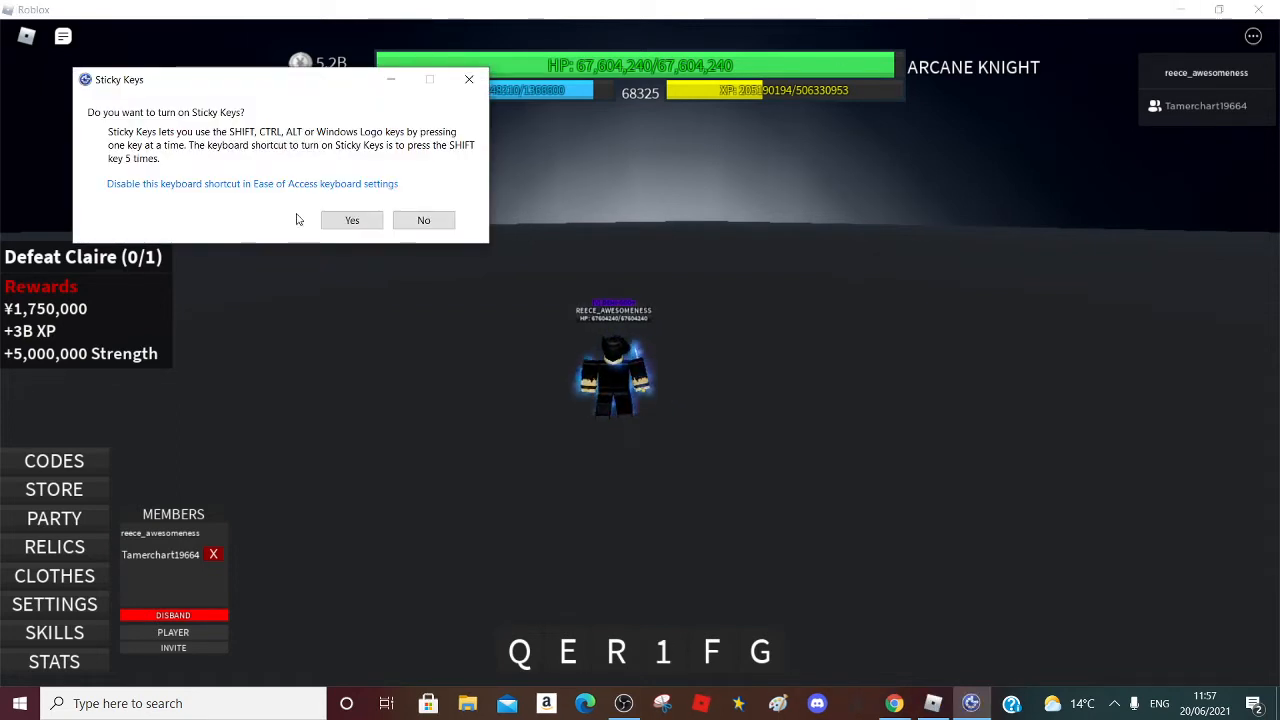
left_click(424, 220)
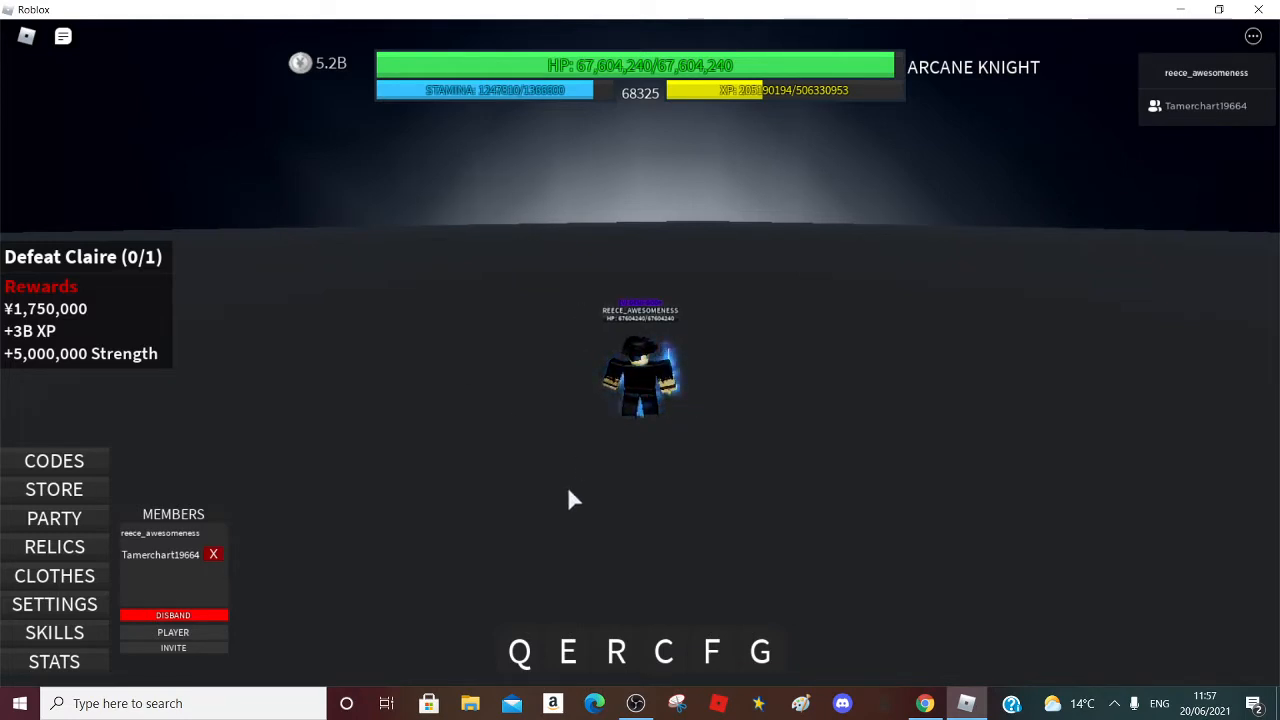
key("period")
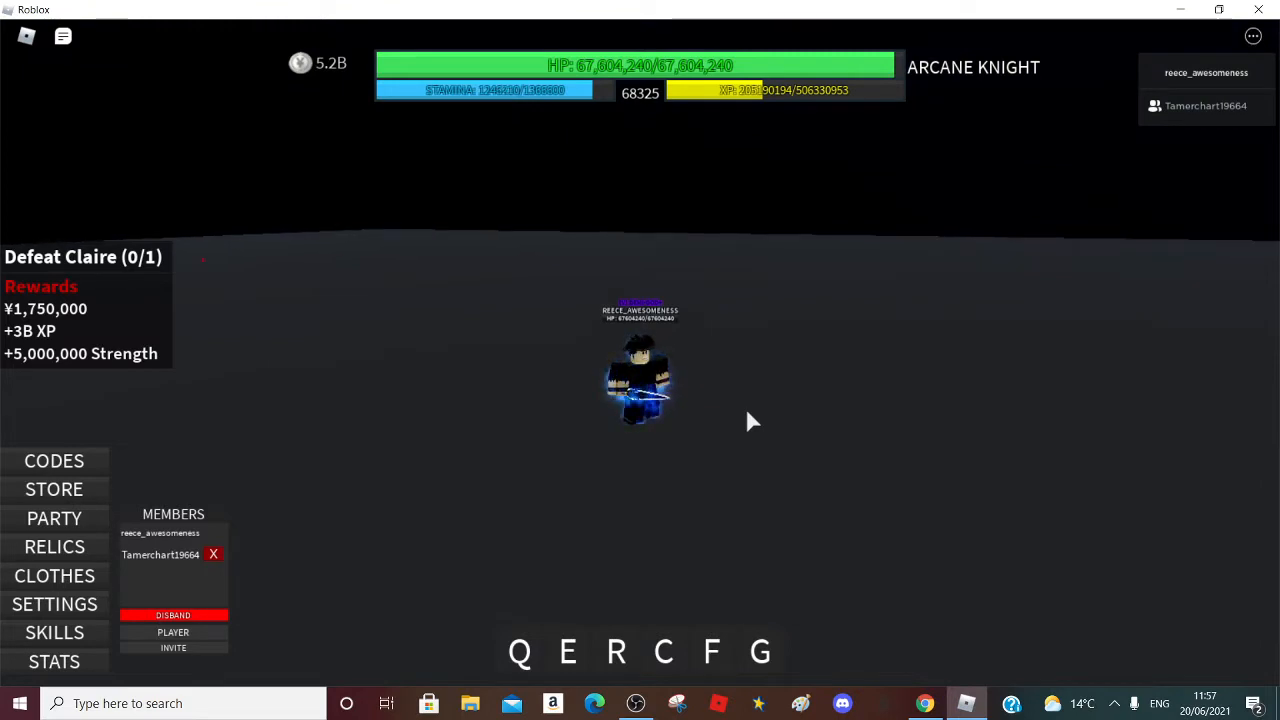
key("shift")
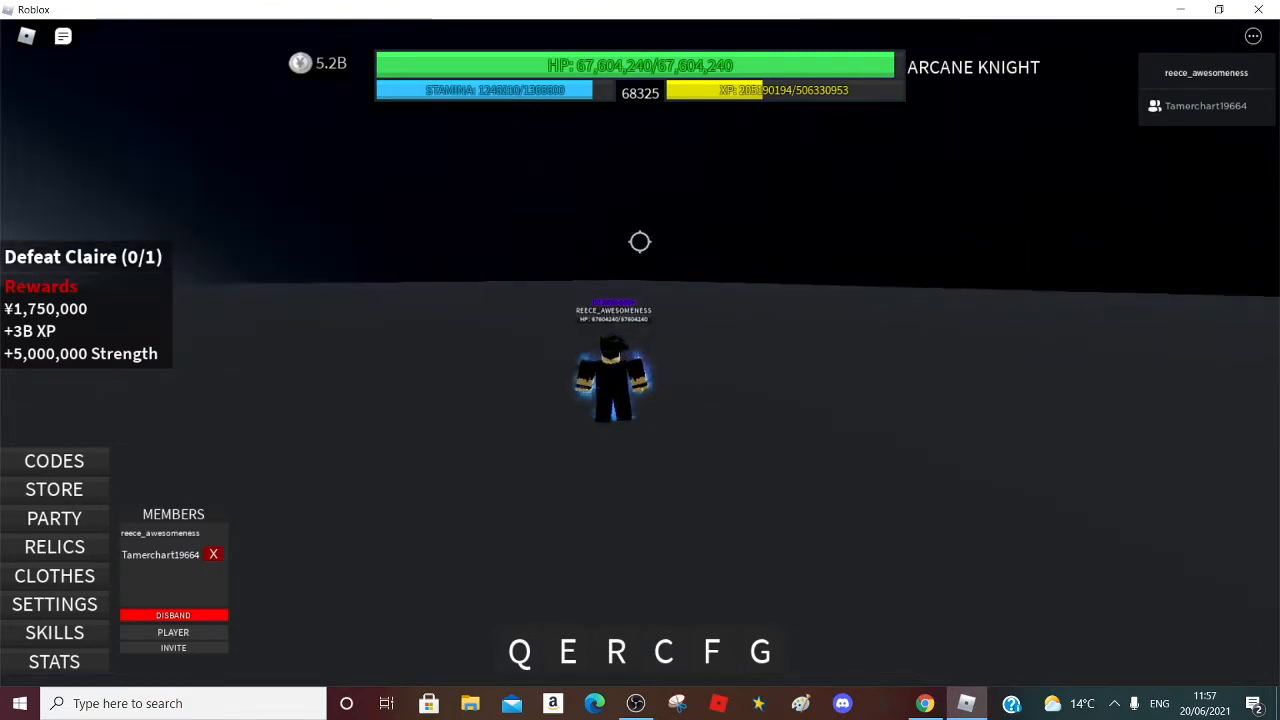
key("q")
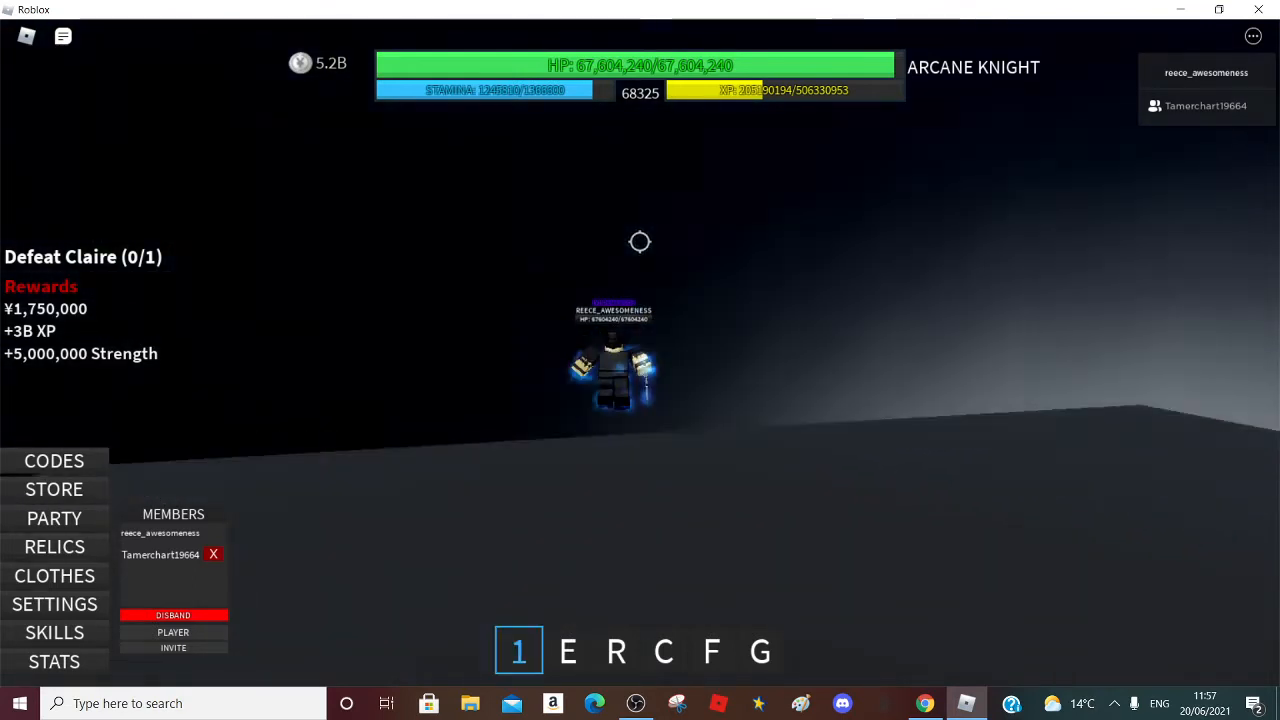
Attack Claire with repeated smoke aura strikes.
key("1")
key("1")
key("1")
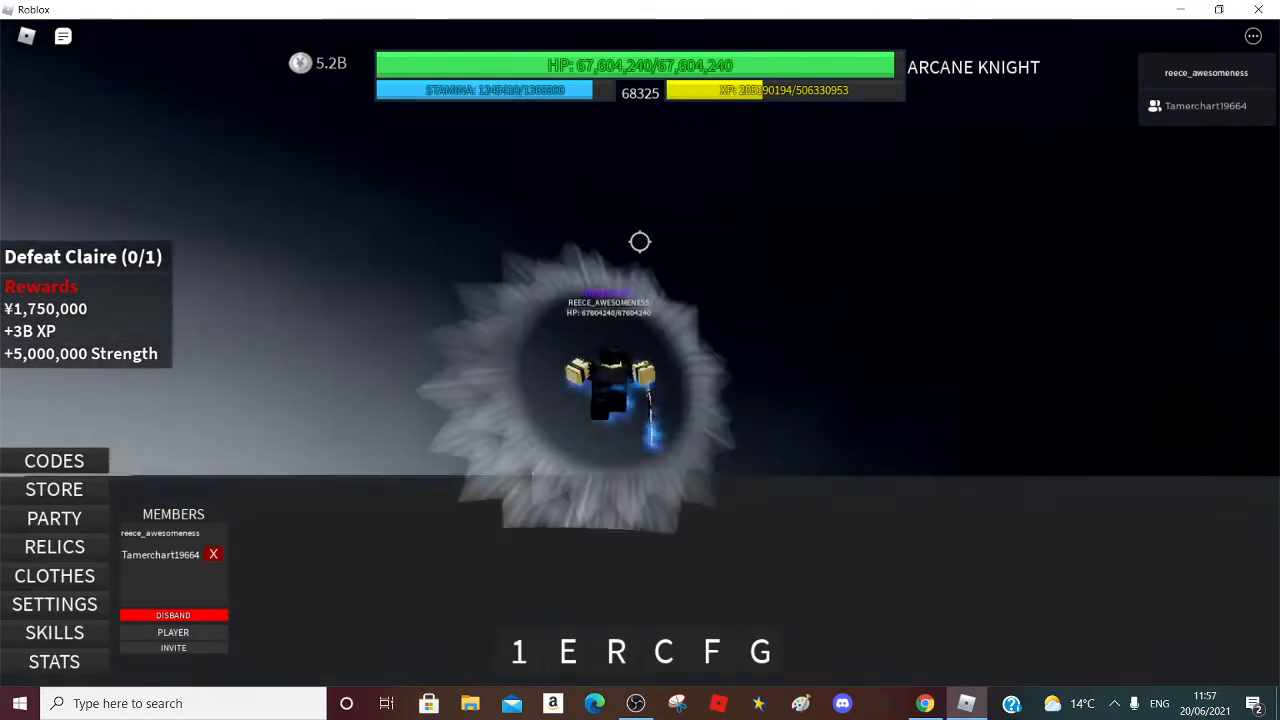
key("1")
key("1")
key("1")
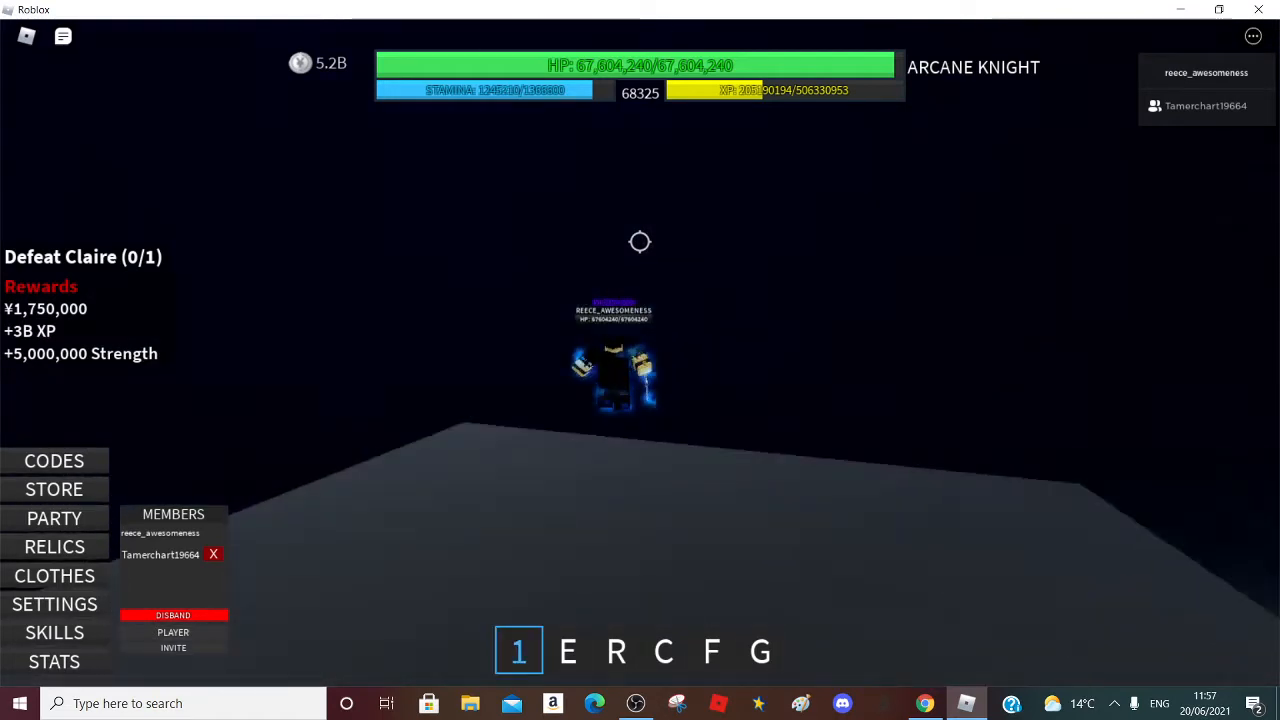
key("1")
key("1")
key("1")
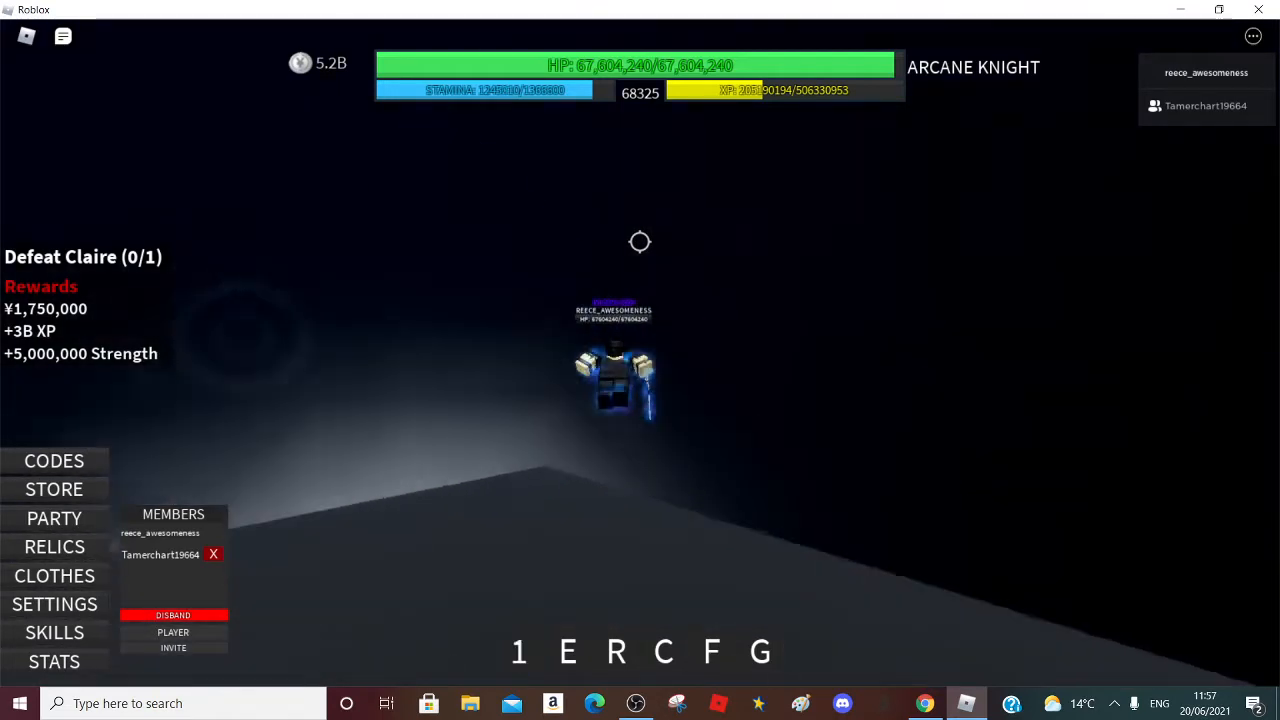
key("1")
key("1")
key("1")
key("q")
Keep up the assault on Claire with spin attacks and rapid skill use.
key("q")
key("1")
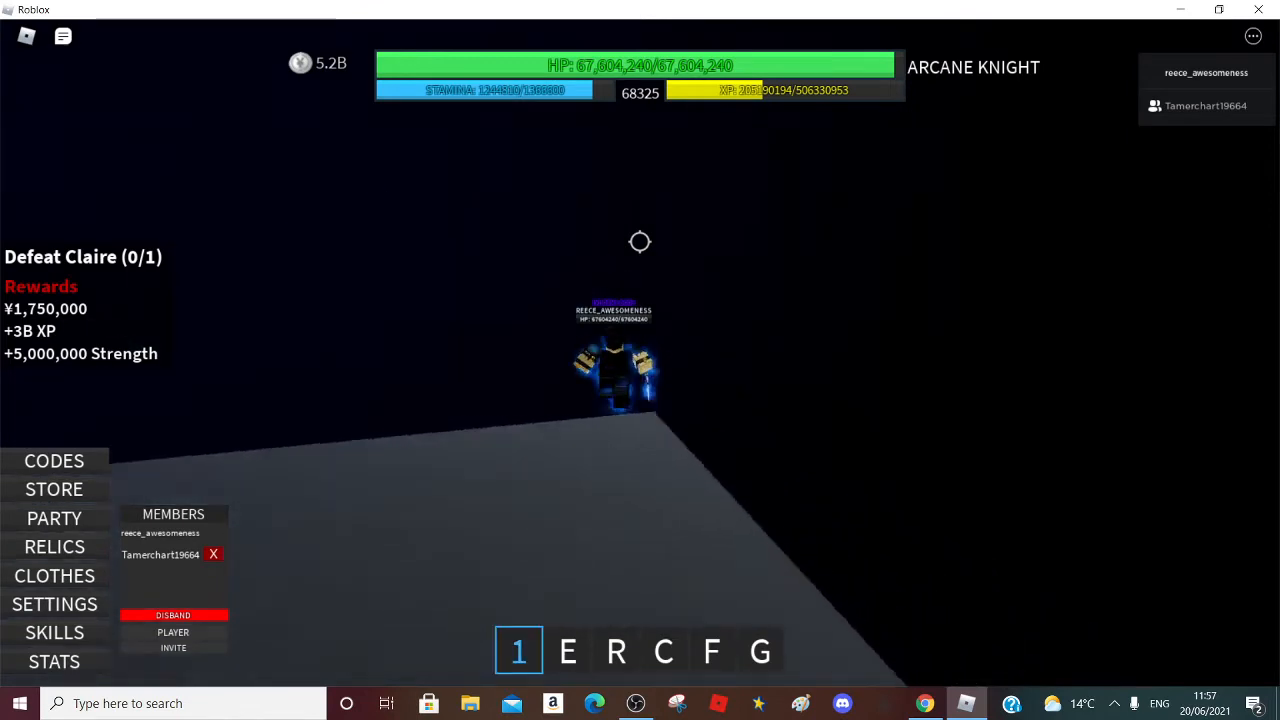
key("1")
key("1")
key("q")
key("q")
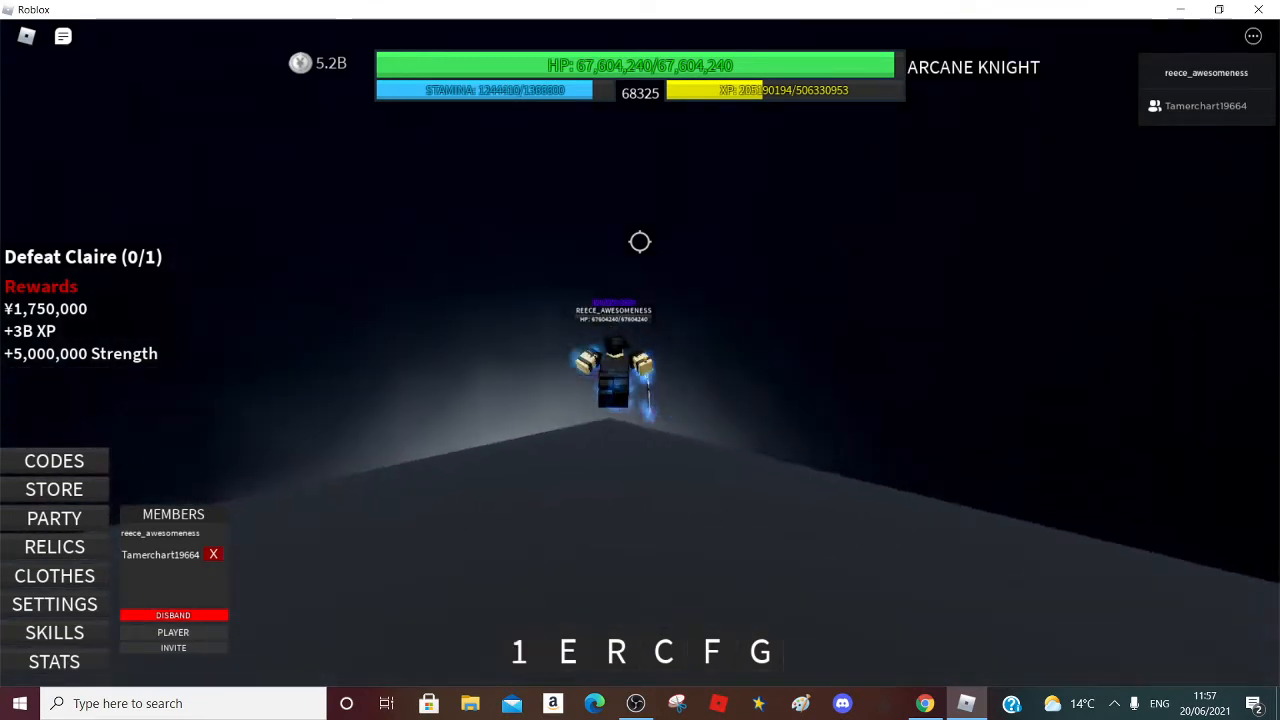
key("1")
key("1")
key("1")
key("q")
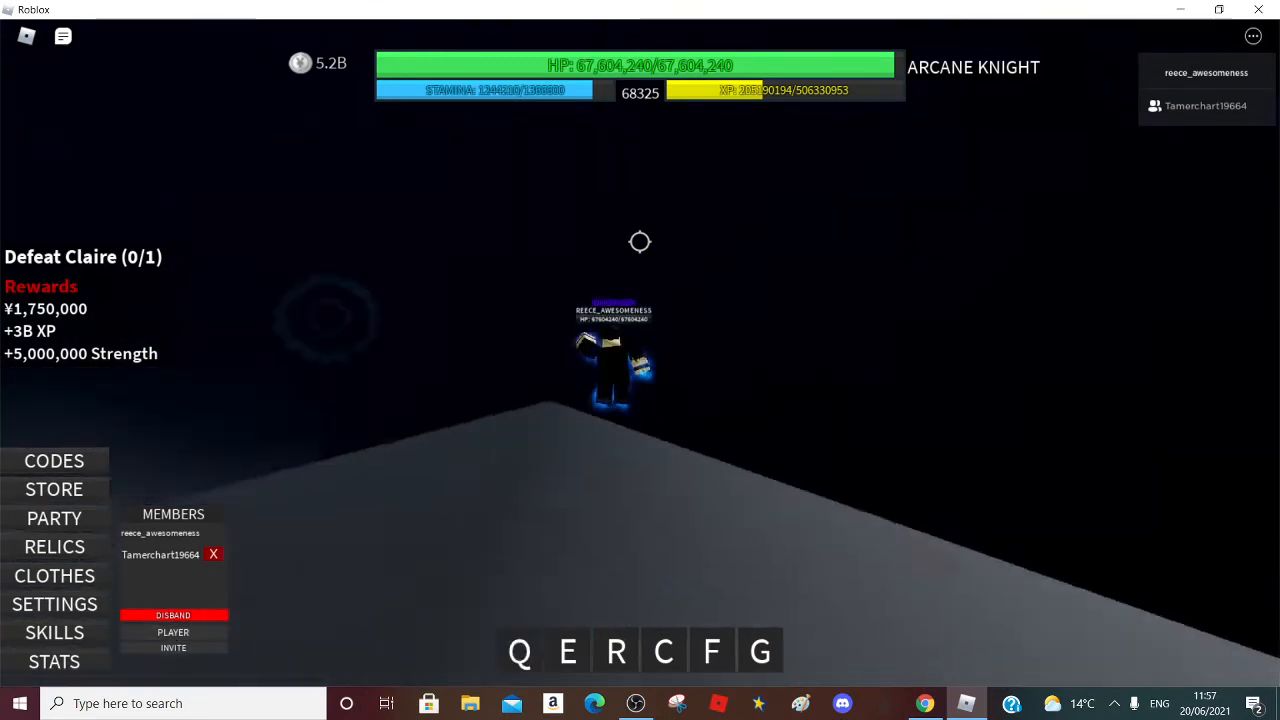
key("q")
key("1")
key("1")
key("1")
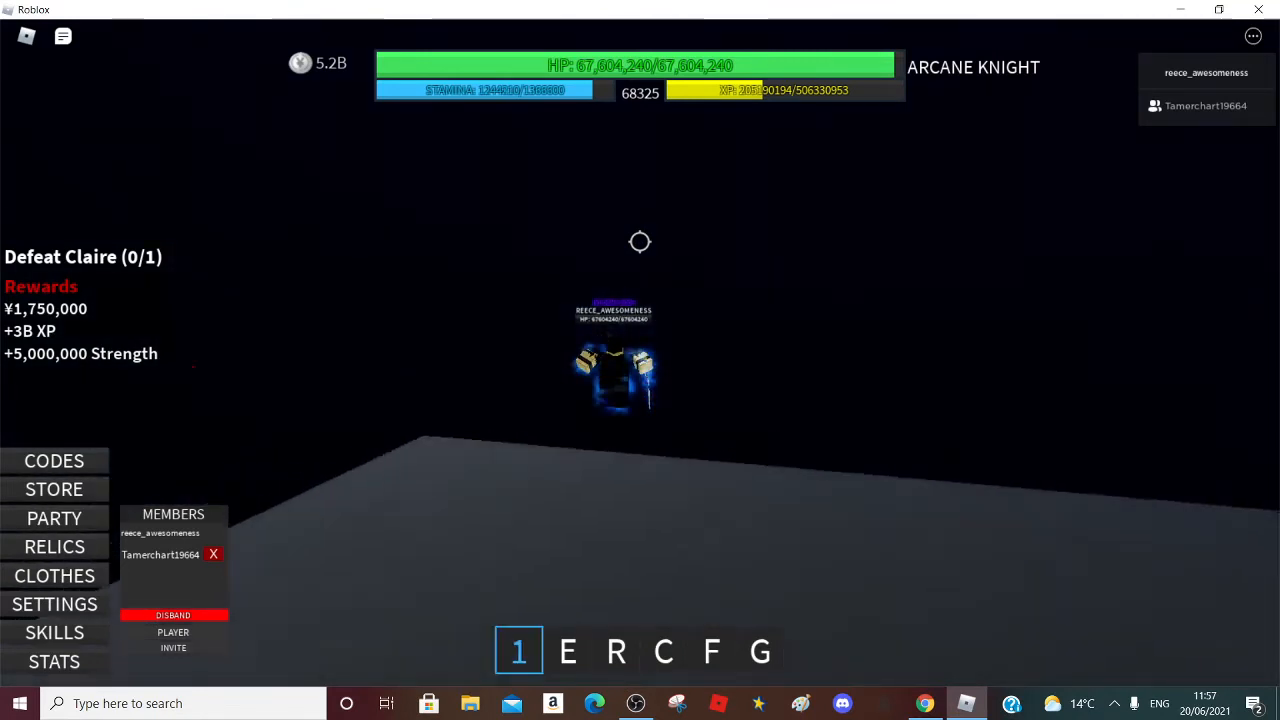
key("q")
key("q")
key("1")
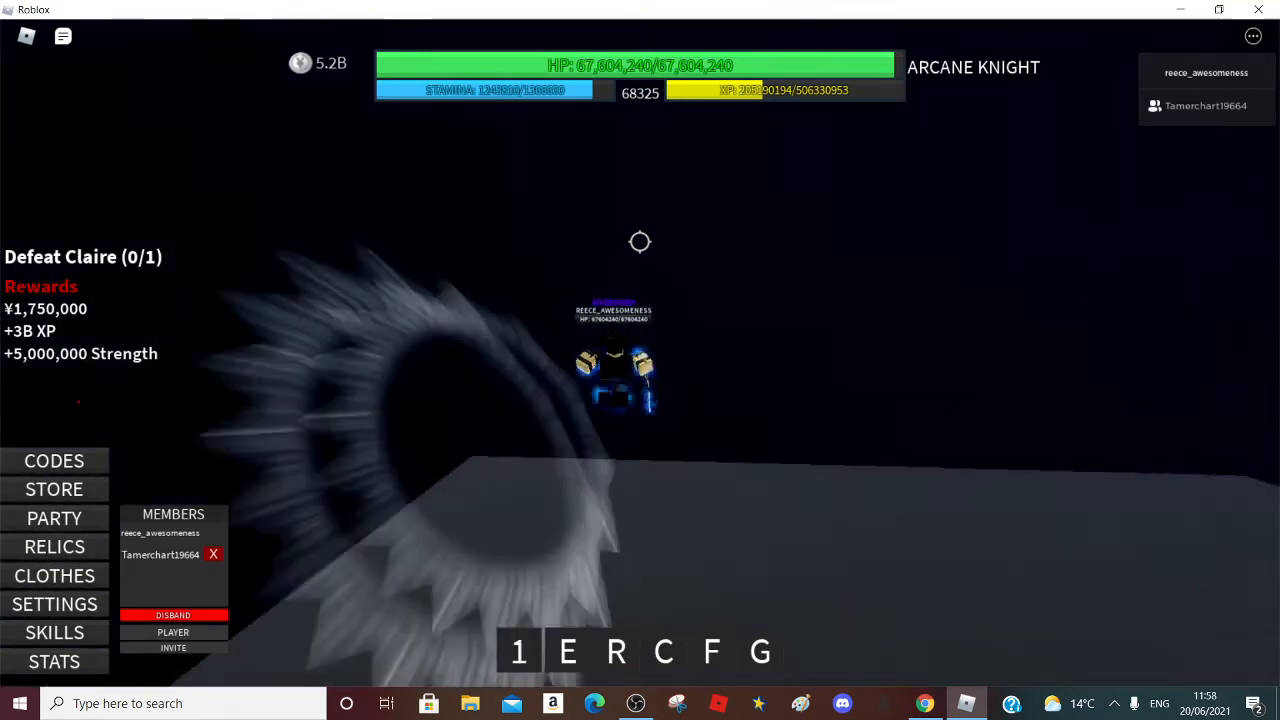
key("q")
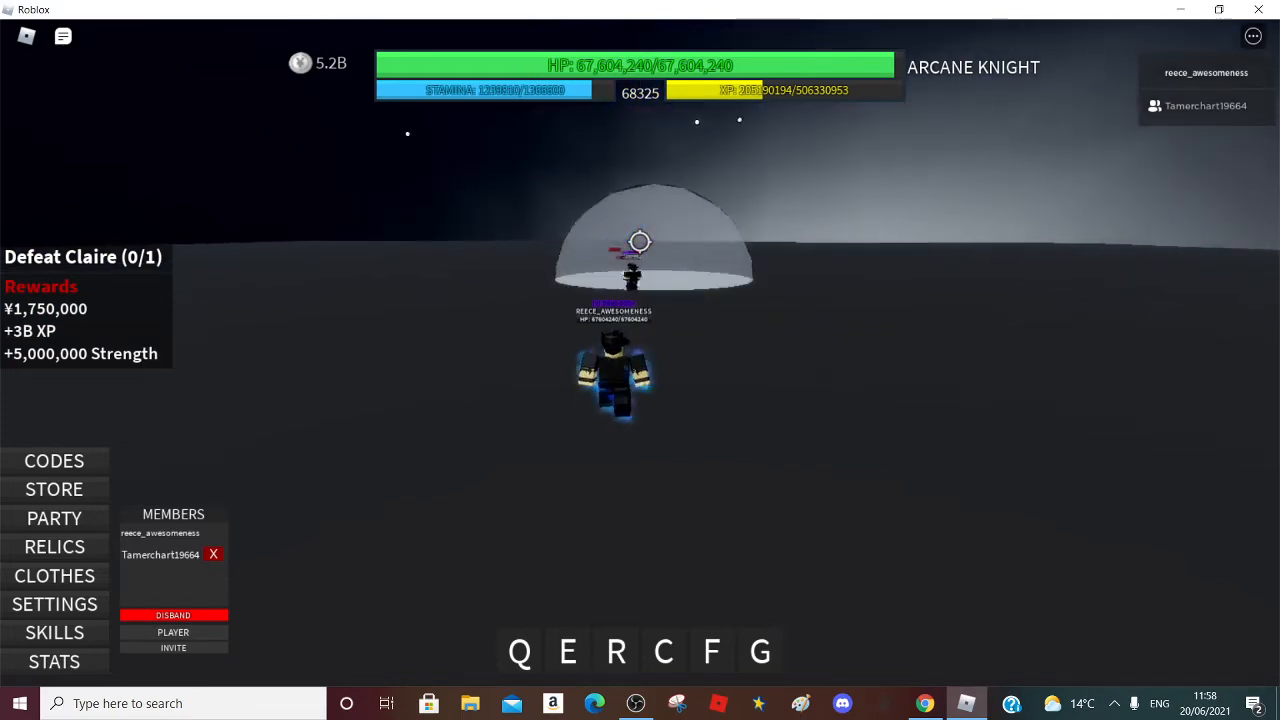
Blast off explosion abilities, then cross the floating rock to the Void quest giver.
key("q")
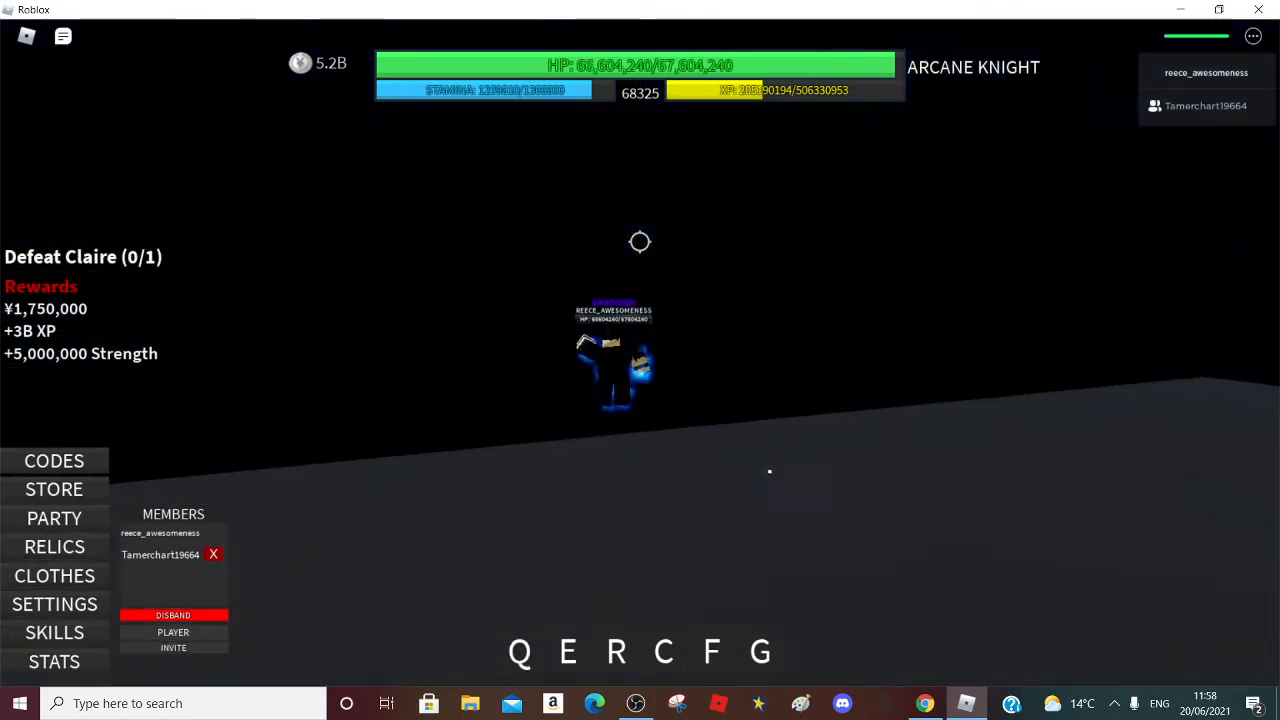
key("q")
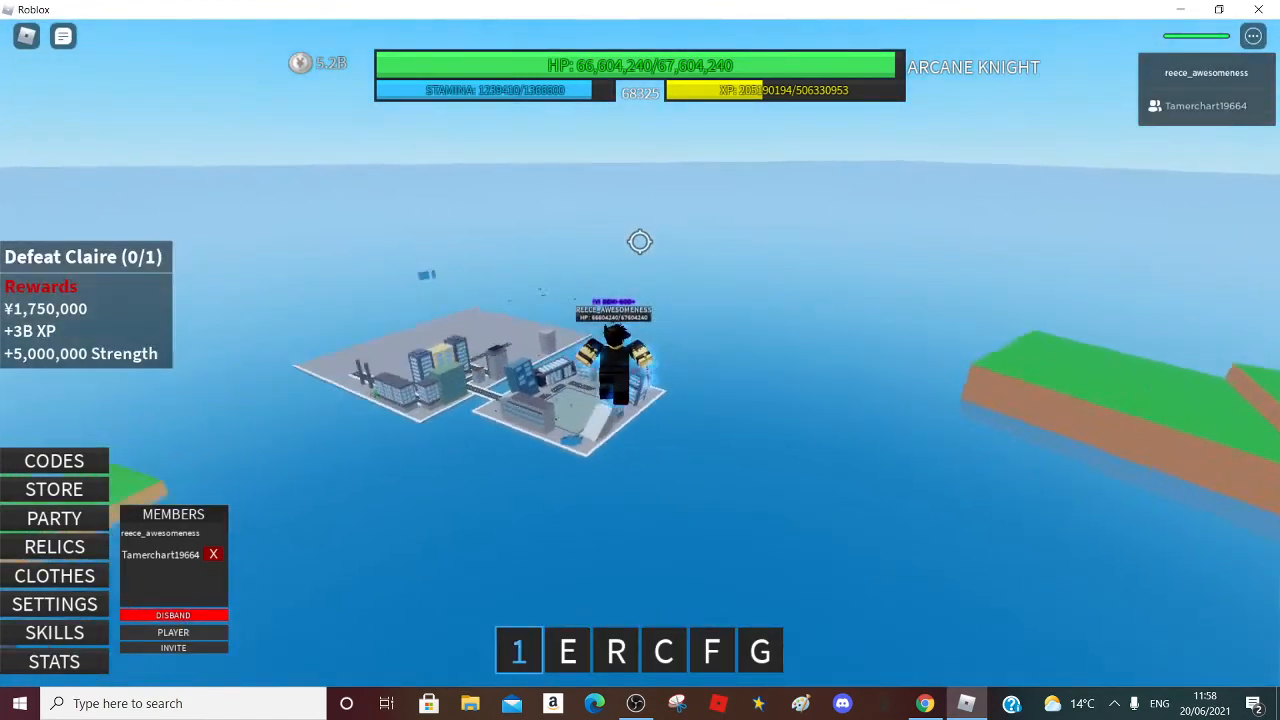
key("q")
key("w")
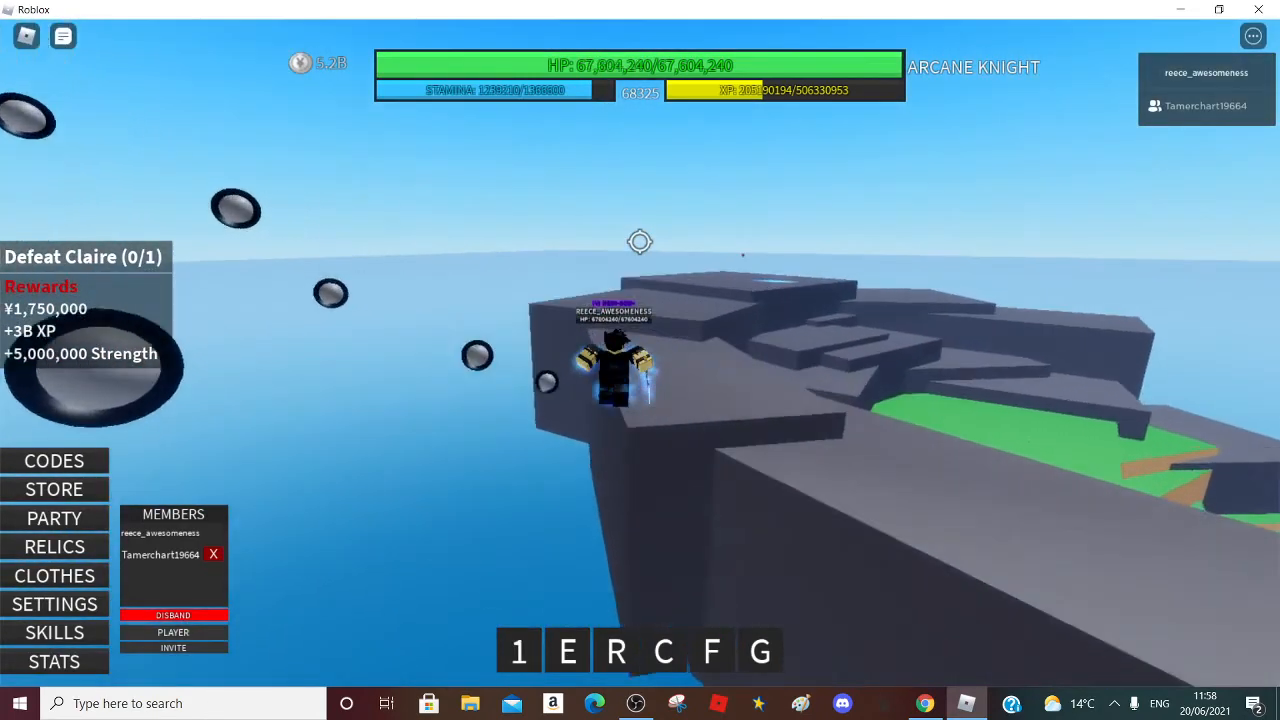
key("w")
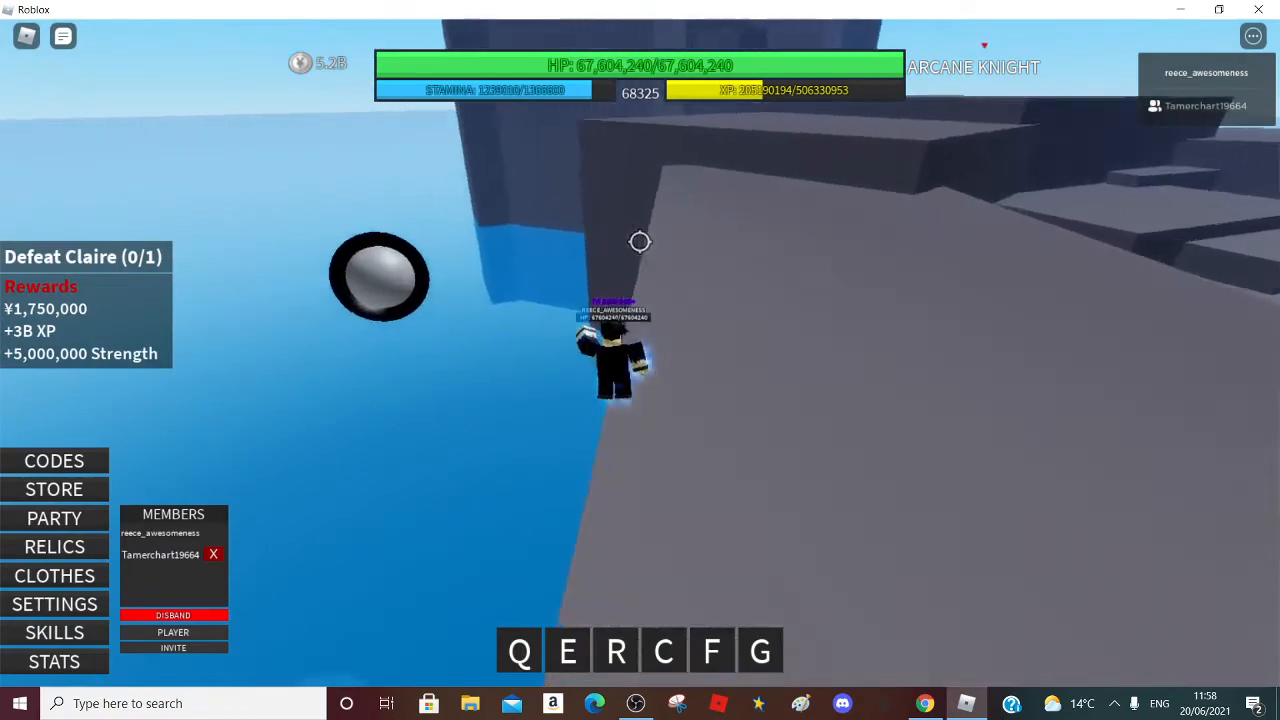
Accept the Defeat Void quest for 15,000,000 yen and fly into the void arena.
left_click(639, 242)
left_click(516, 608)
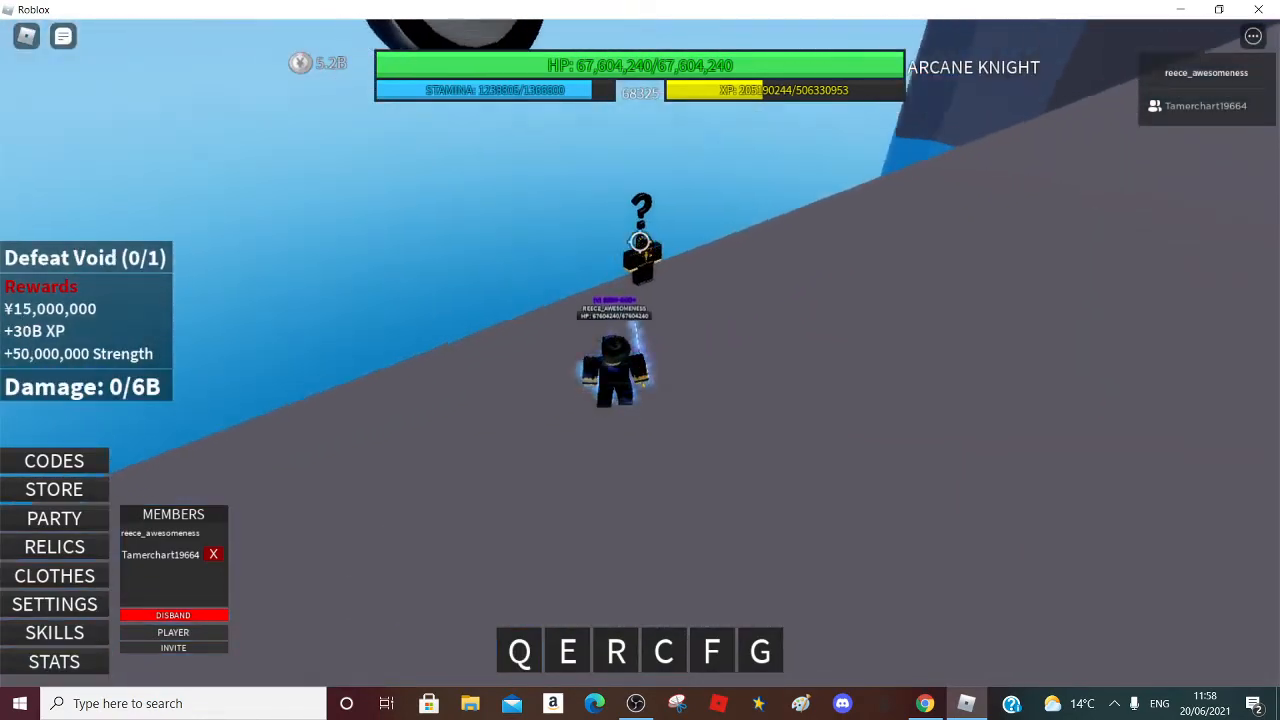
key("q")
key("q")
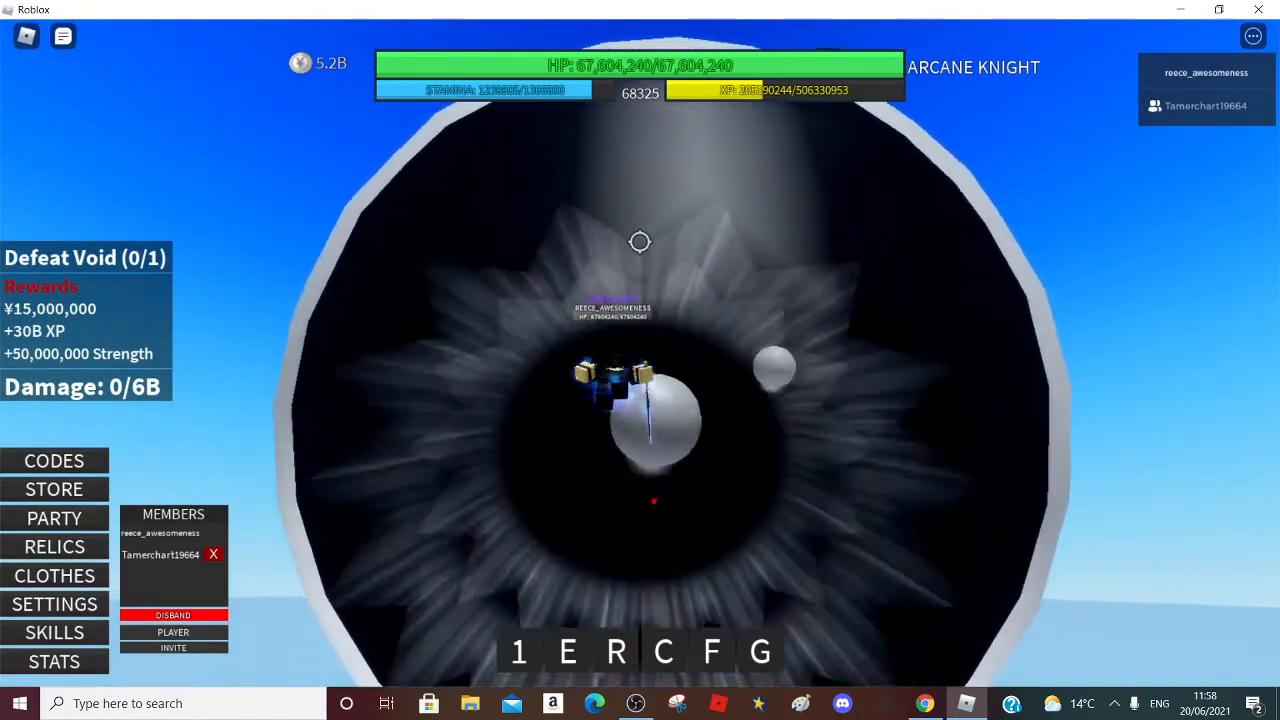
key("q")
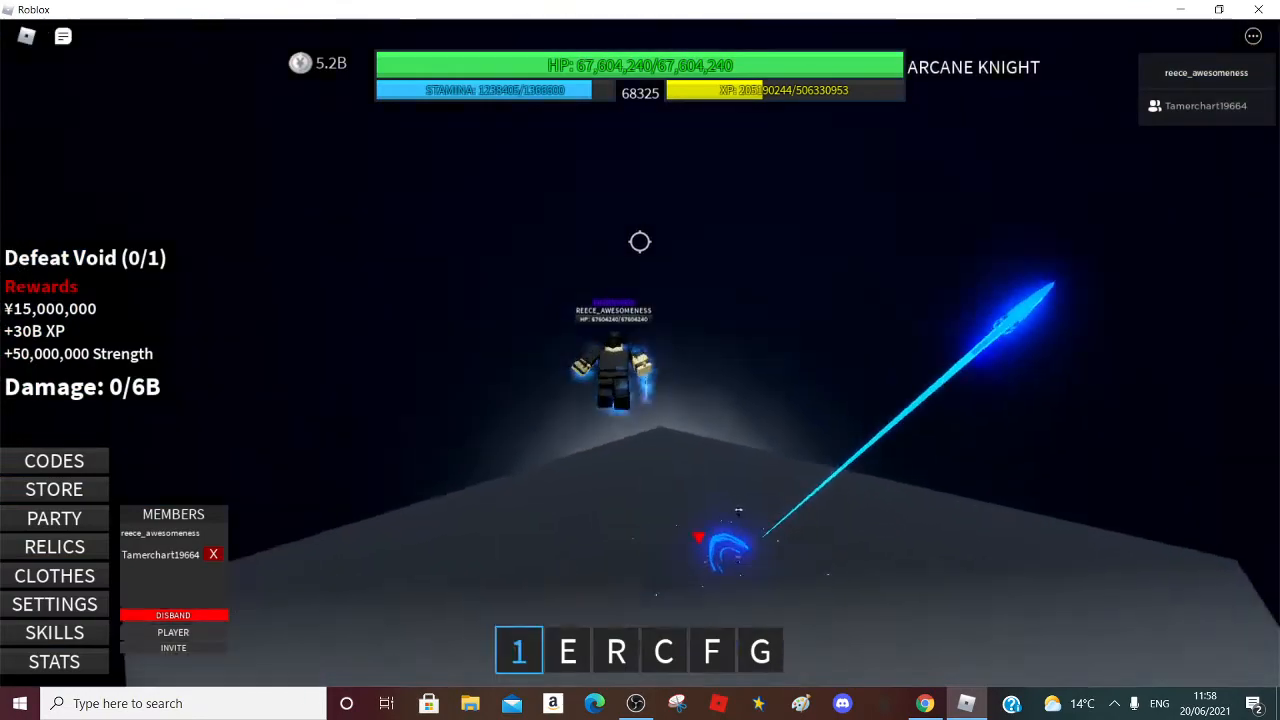
key("q")
Open on the Void boss with F, C, R, E and Q skills including a large wave attack.
key("f")
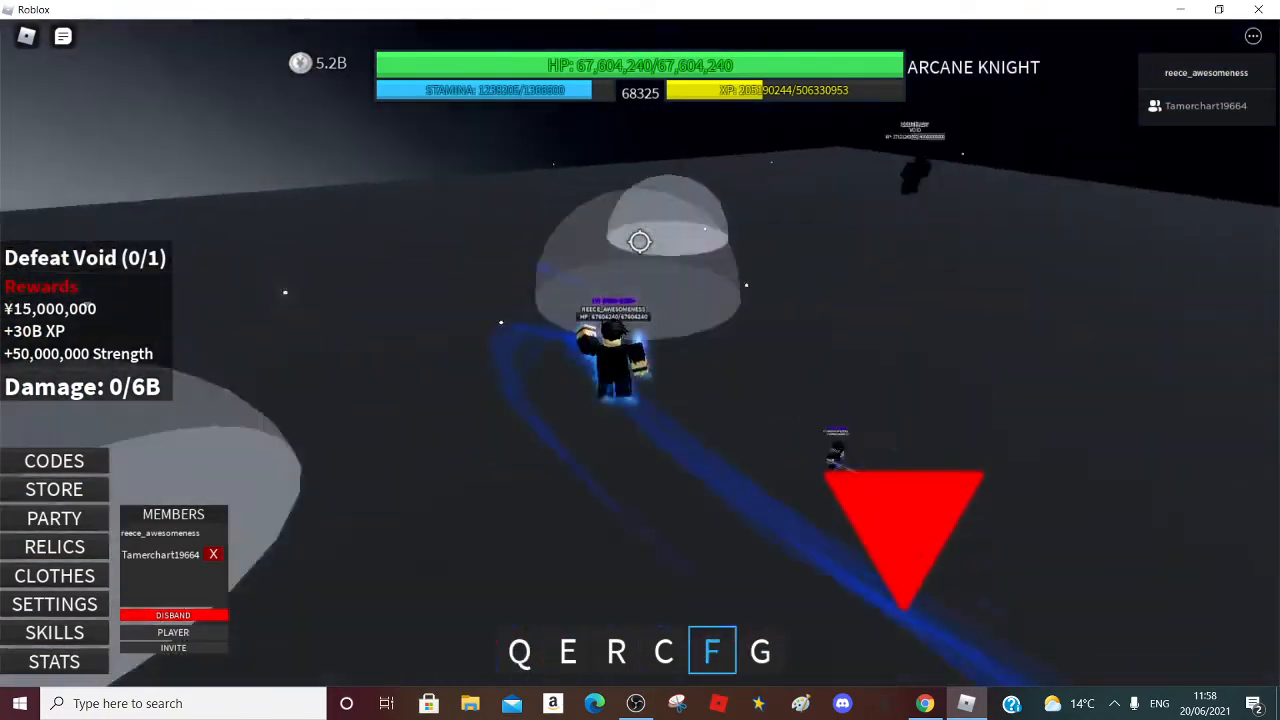
key("c")
key("f")
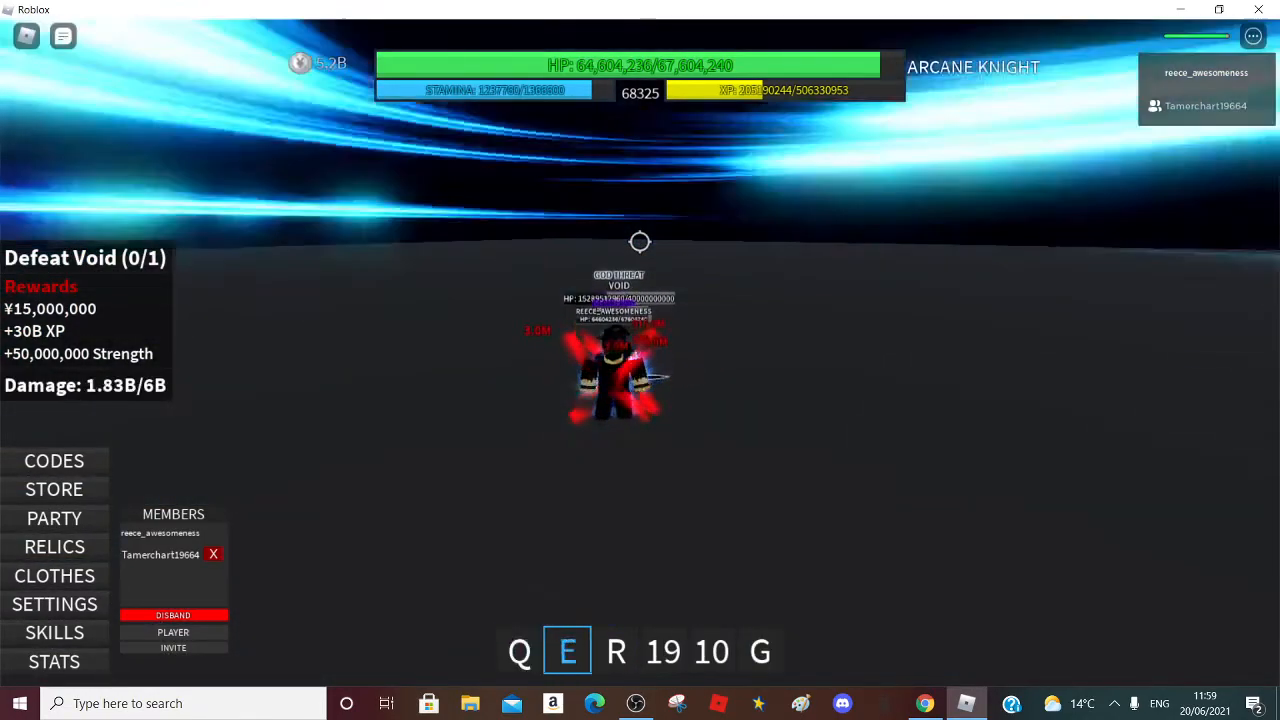
key("r")
key("e")
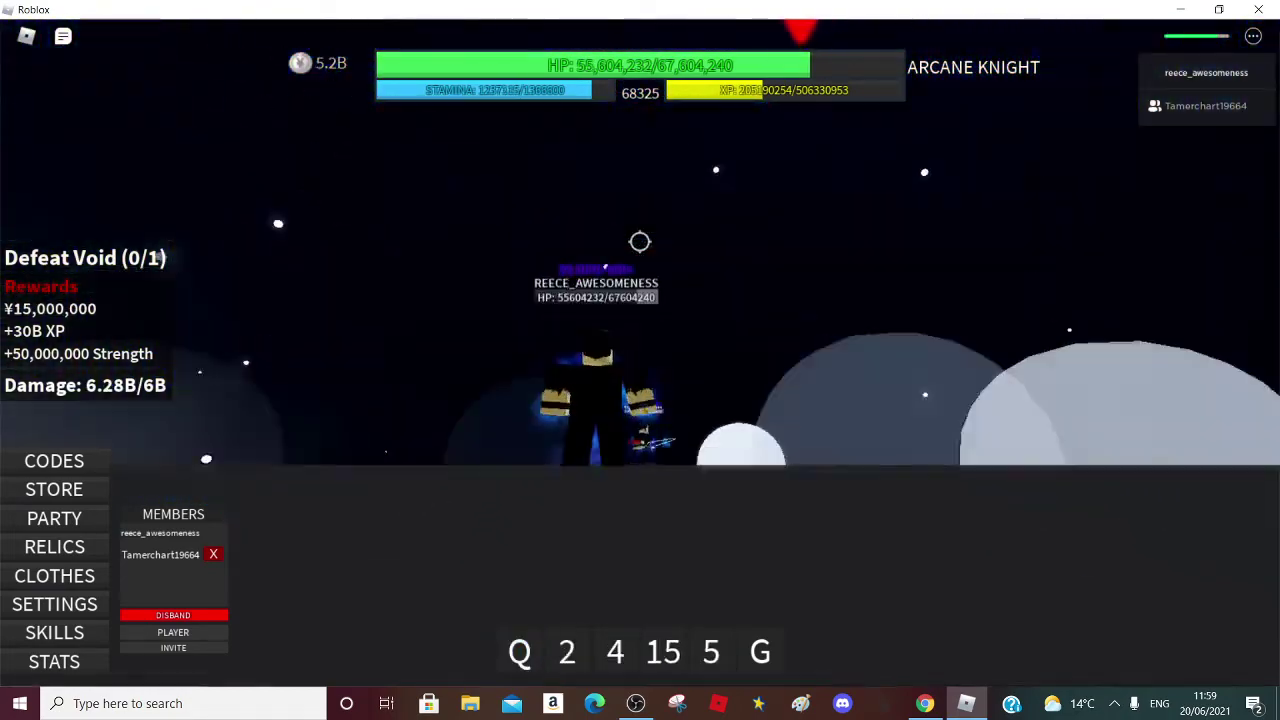
scroll(640, 242, "up", 5)
scroll(640, 242, "down", 5)
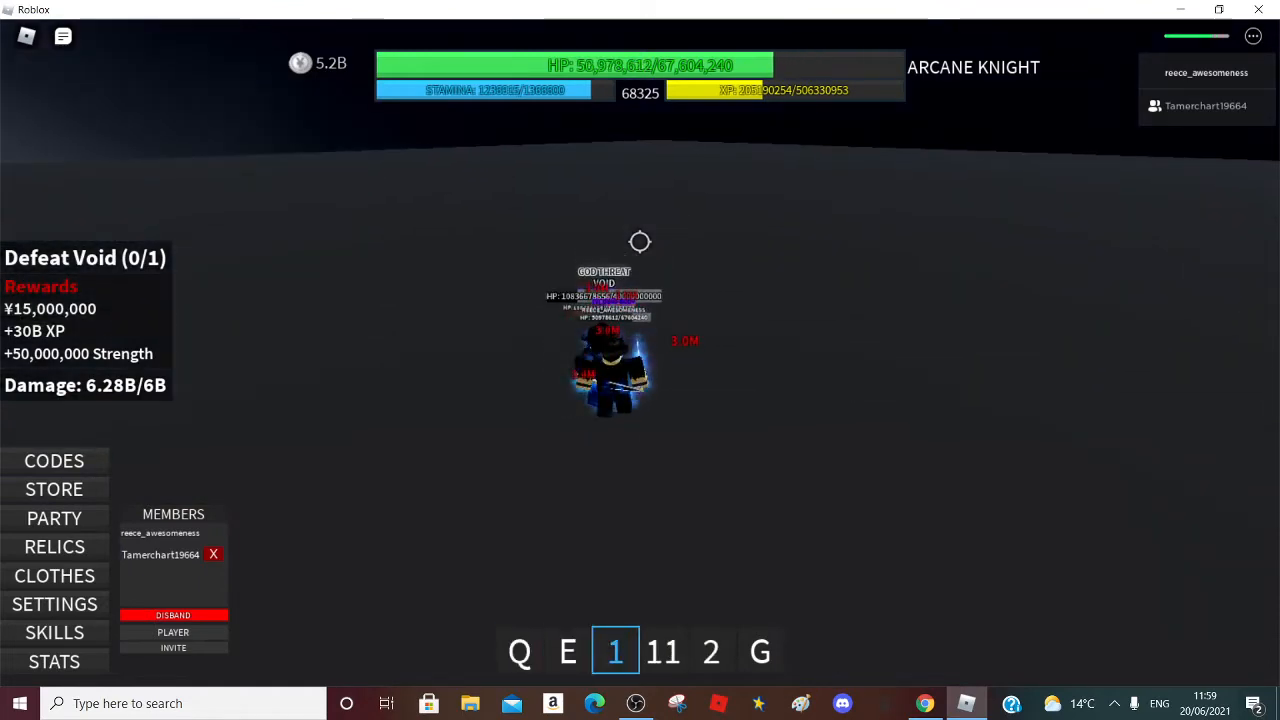
key("f")
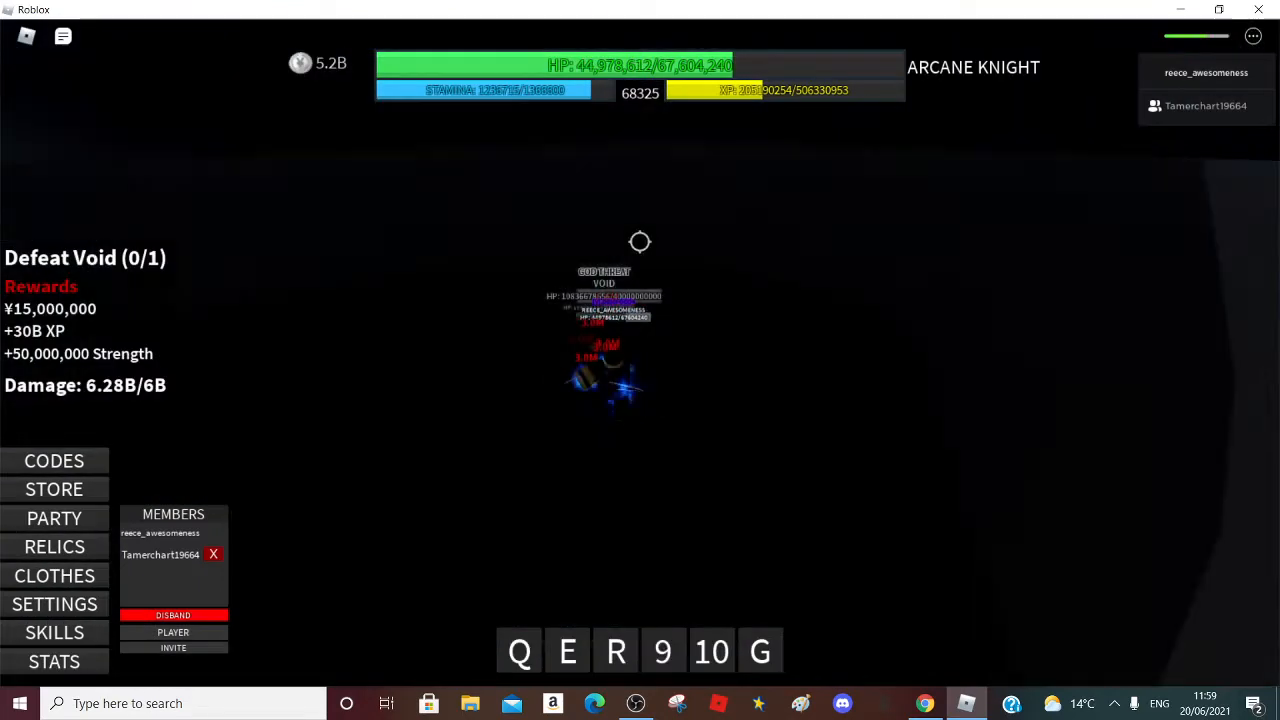
key("r")
key("q")
key("e")
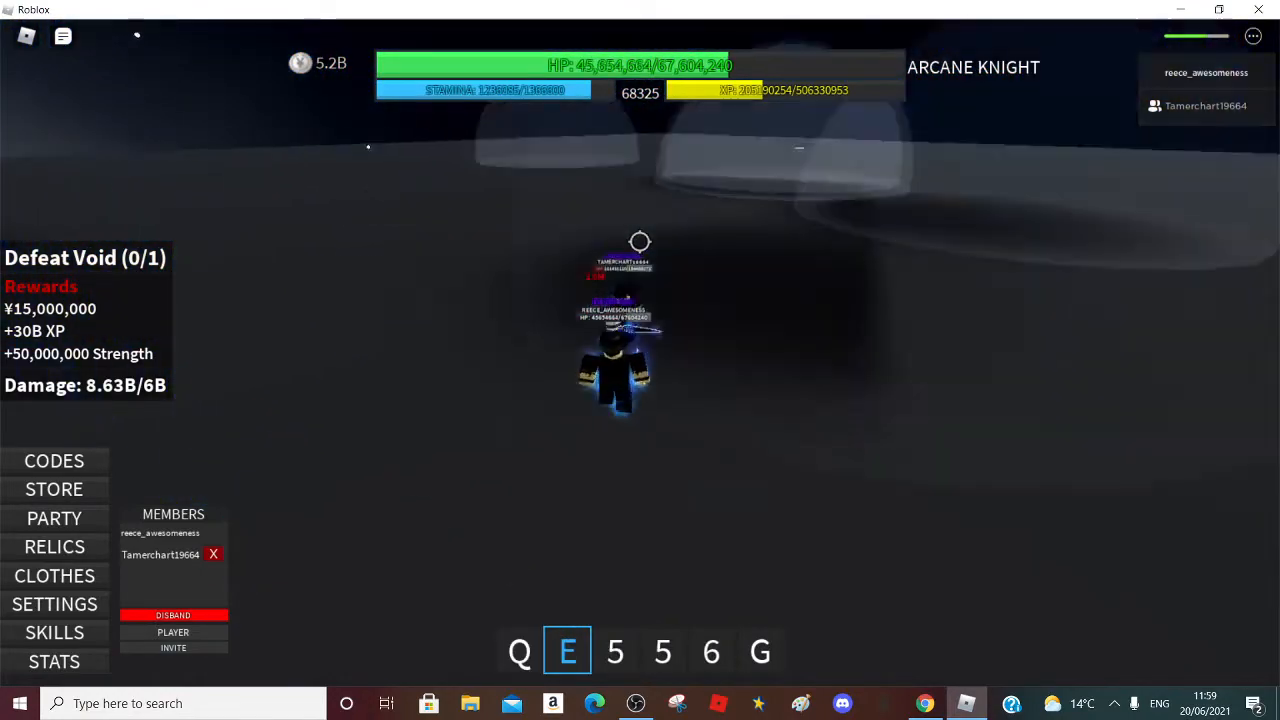
Finish off Void with heavy C, F, Q and E attacks past its 6B damage quota.
key("e")
key("q")
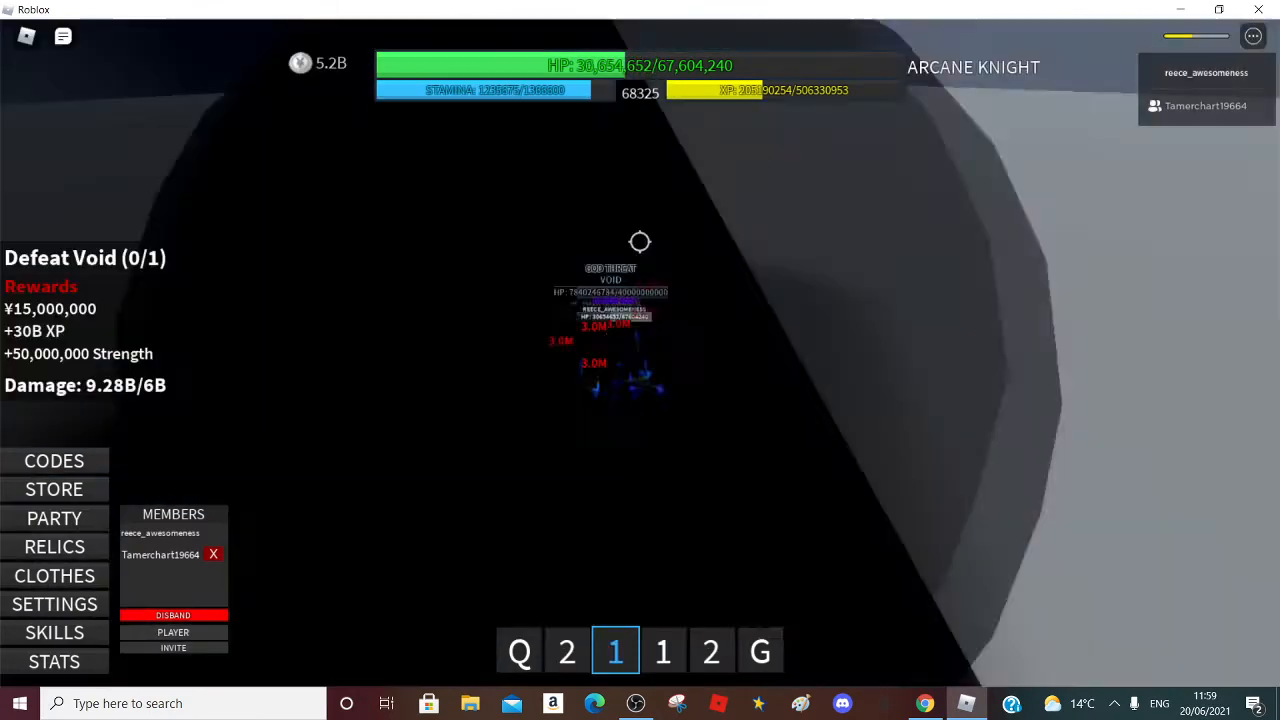
key("c")
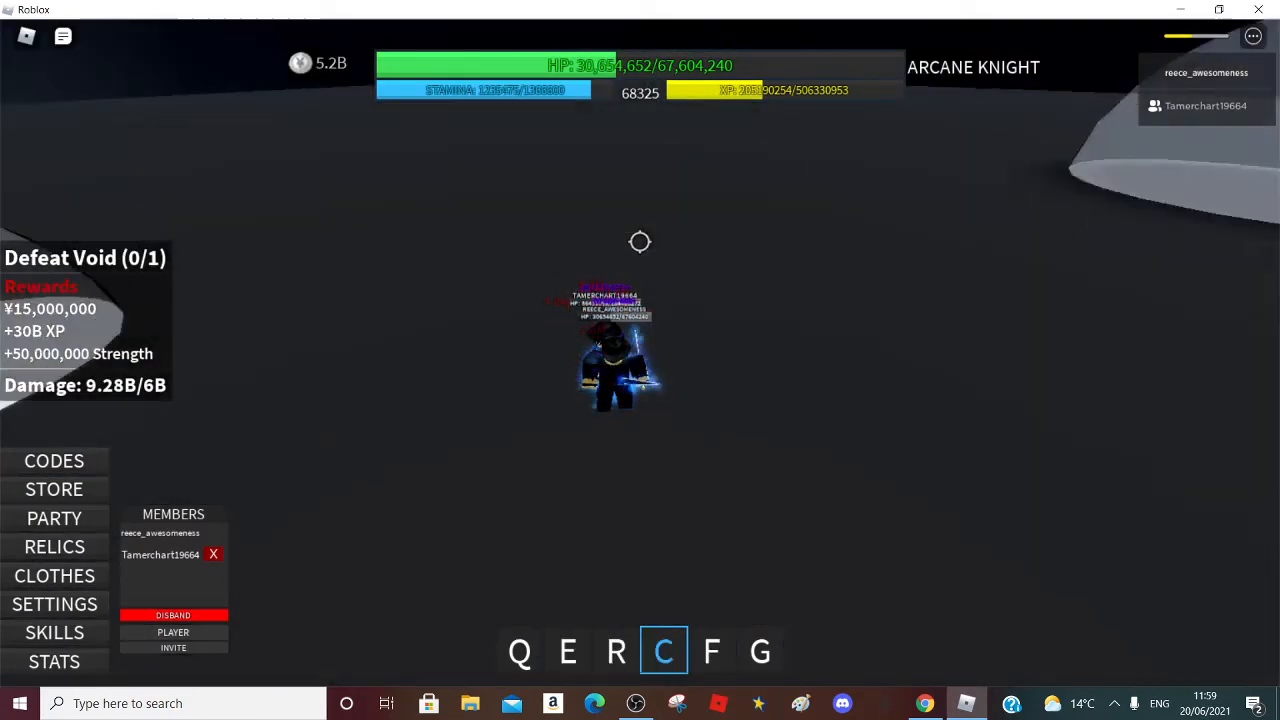
key("c")
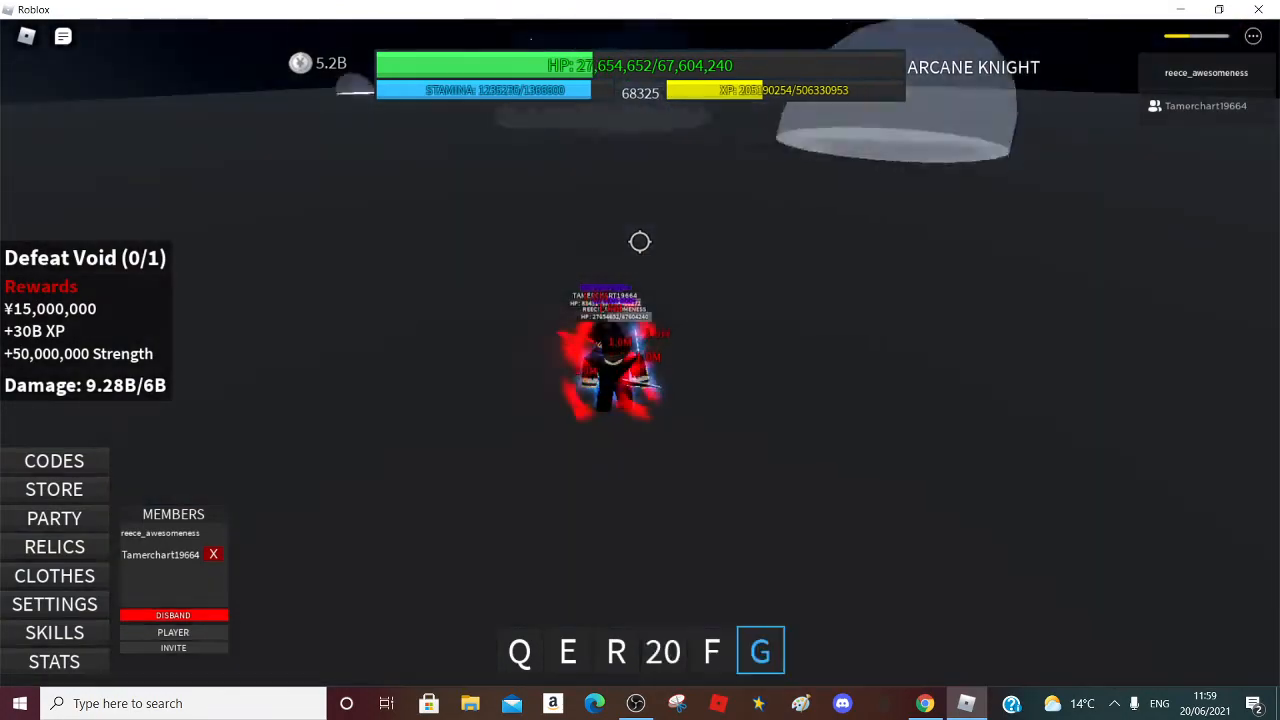
key("f")
key("q")
key("e")
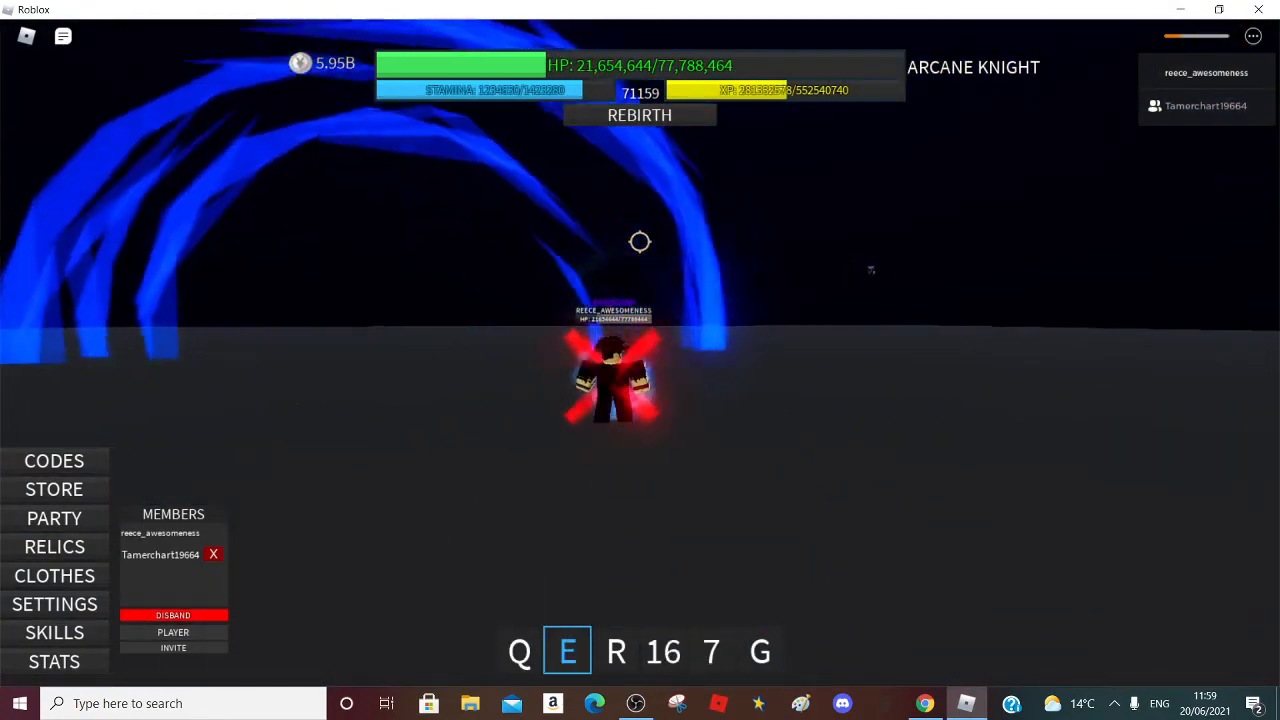
Dash back to the city island, free the camera, and bring up the game menu.
key("q")
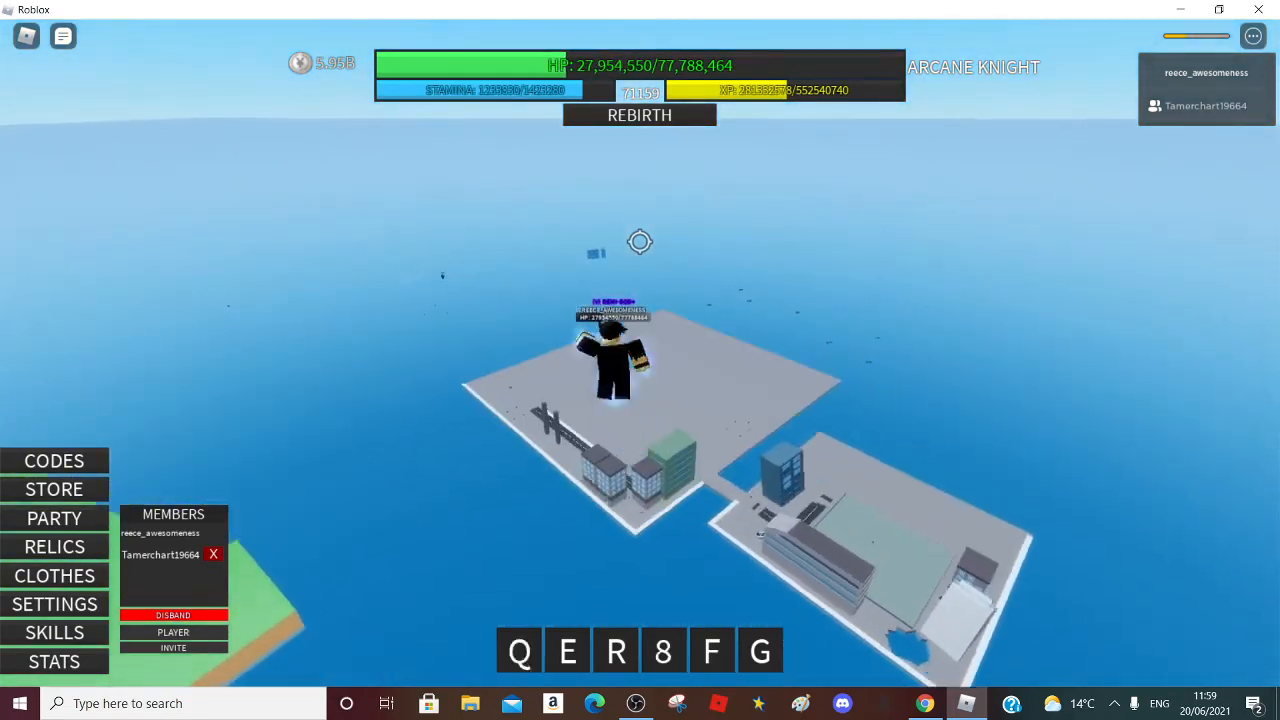
key("q")
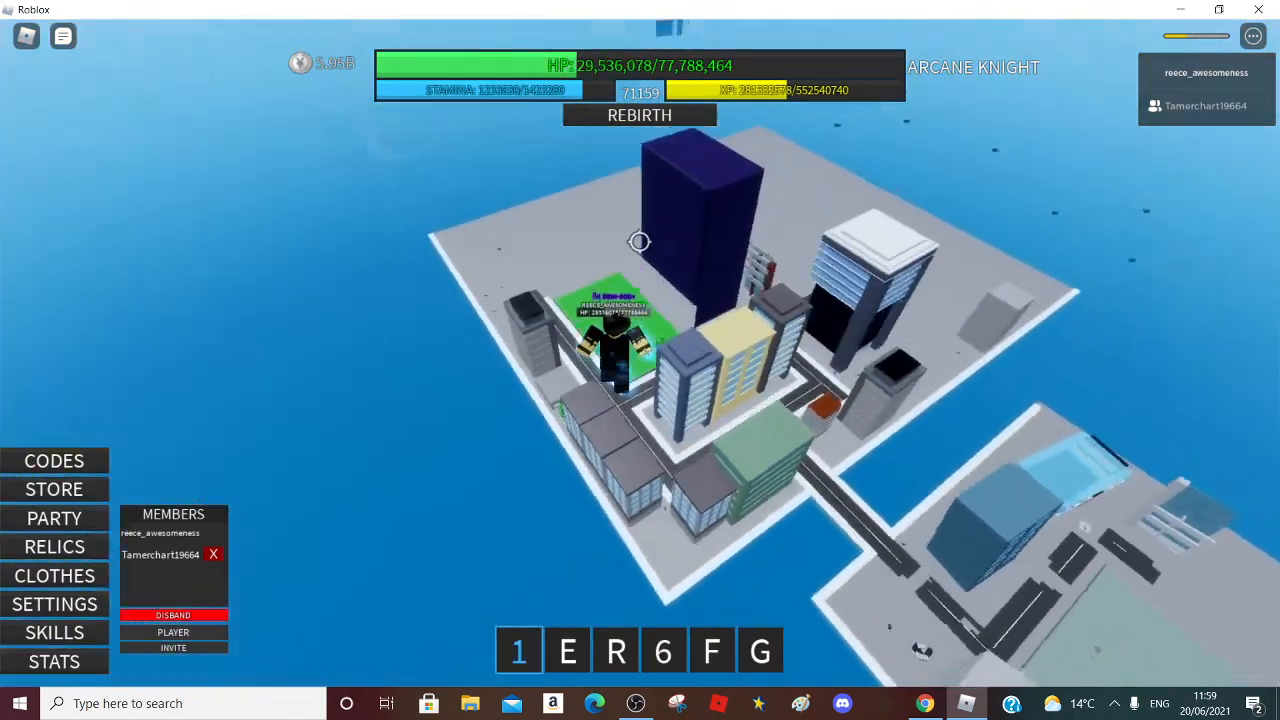
scroll(639, 241, "up", 5)
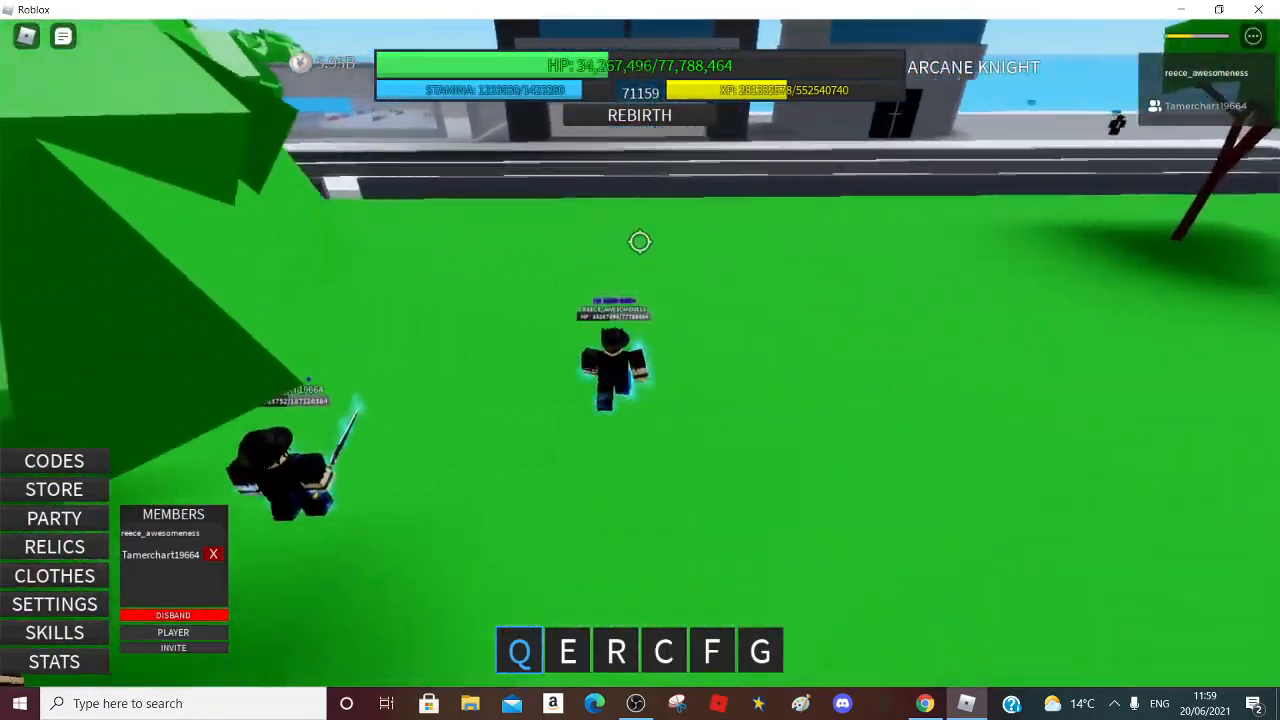
key("shift")
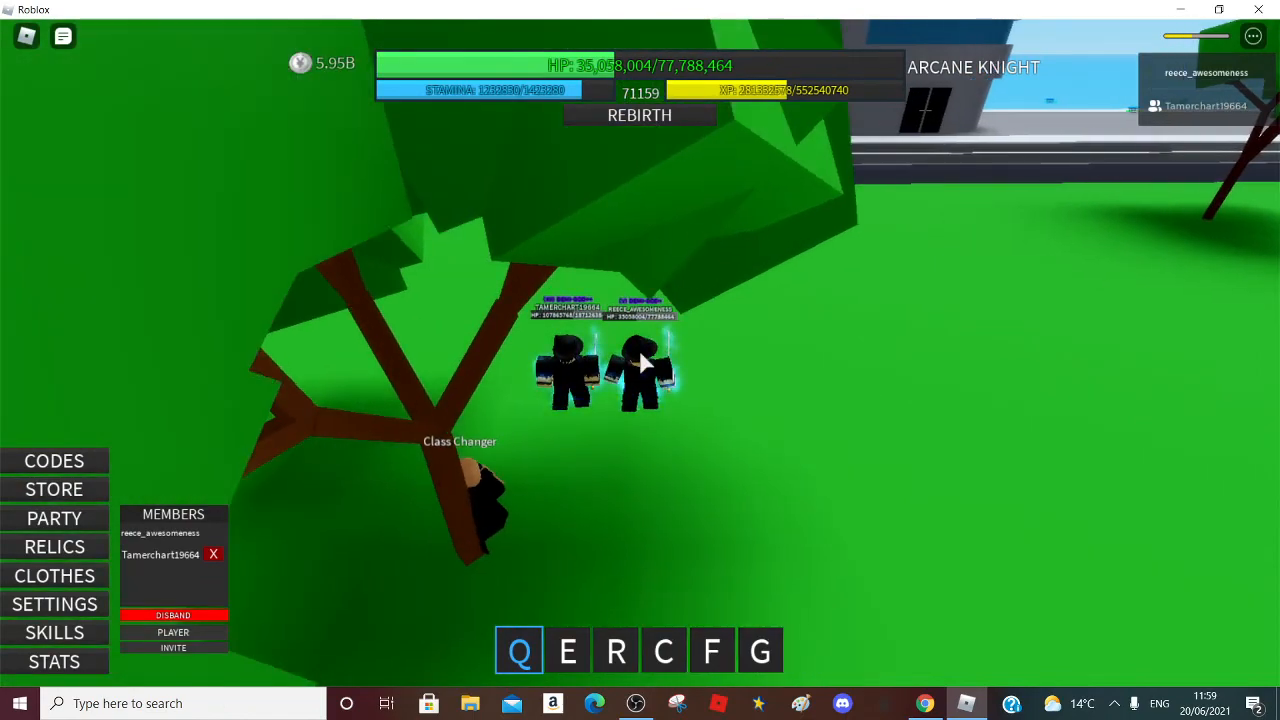
left_click_drag(639, 349, 640, 349)
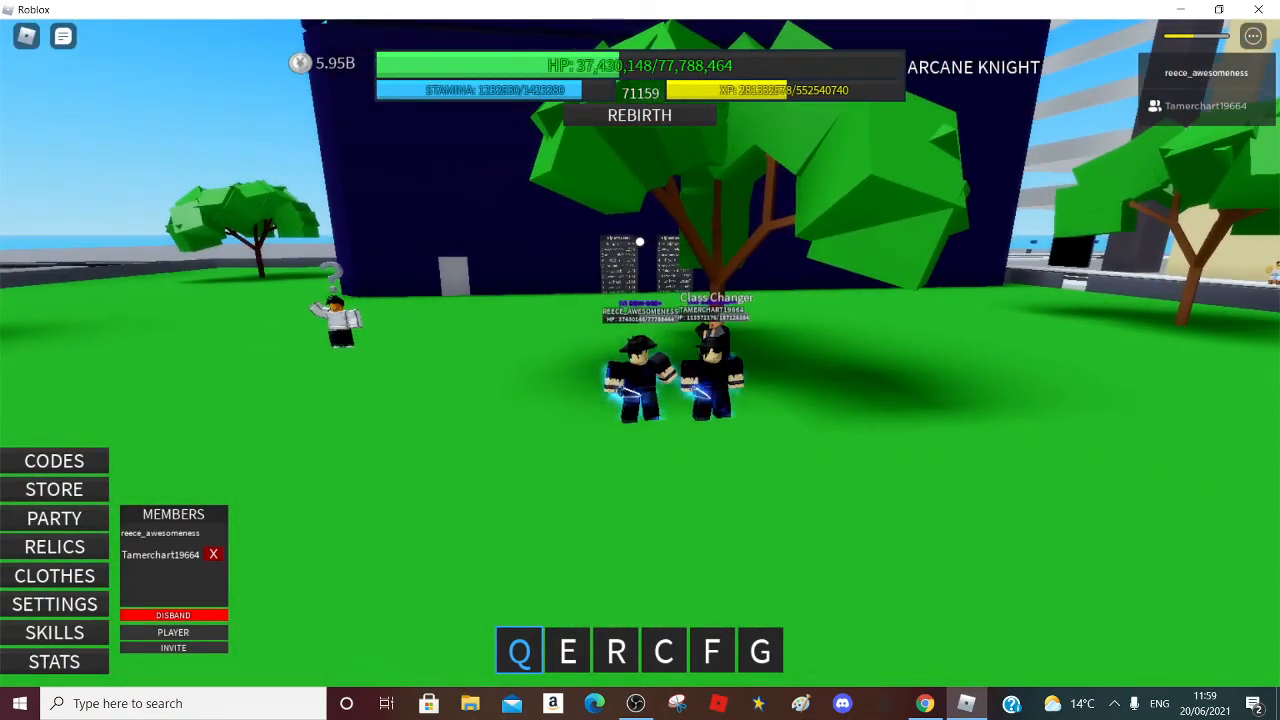
scroll(639, 238, "up", 3)
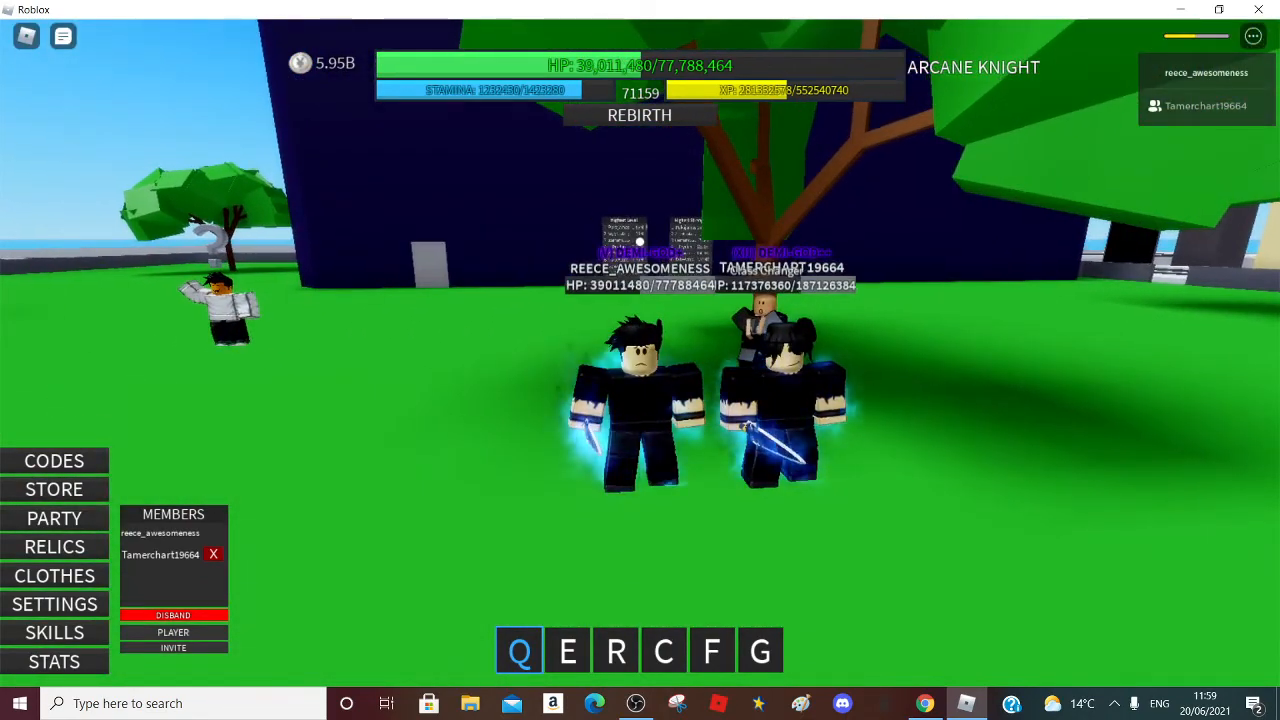
key("Escape")
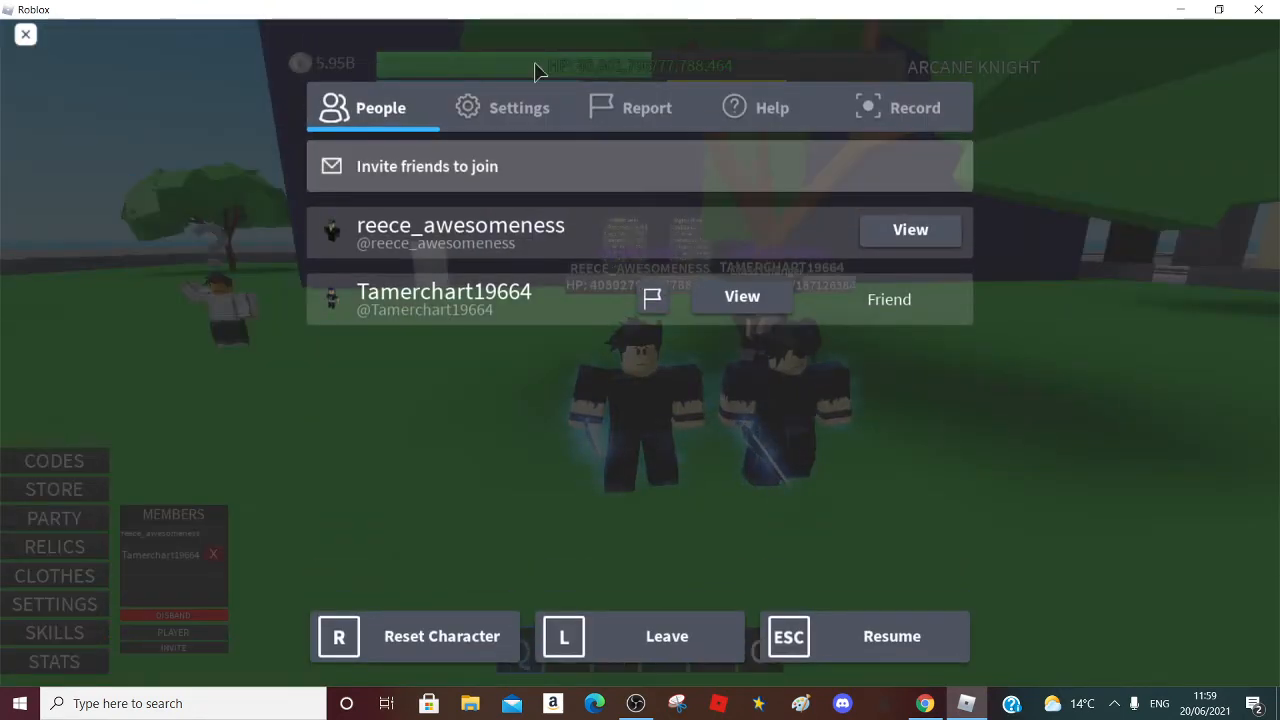
Take an in-game screenshot, then leave the disconnected session after the 12x rebirth kick.
left_click(948, 108)
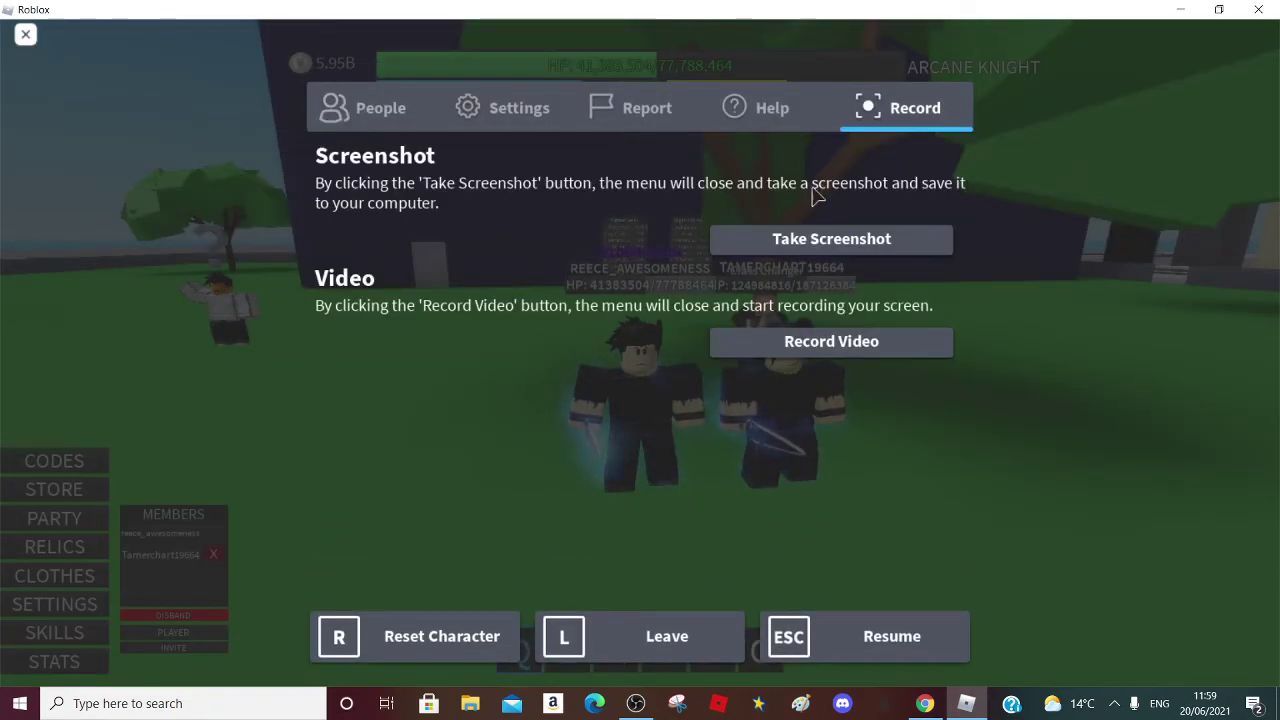
left_click(810, 245)
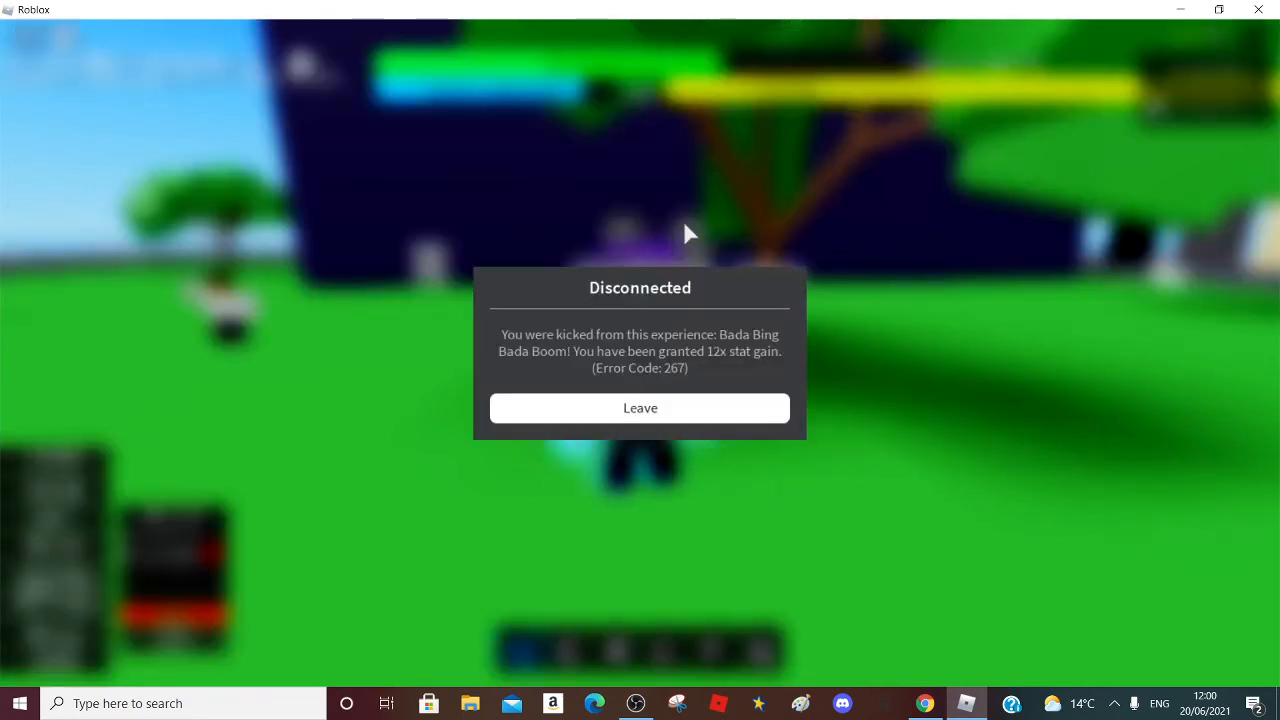
left_click(695, 397)
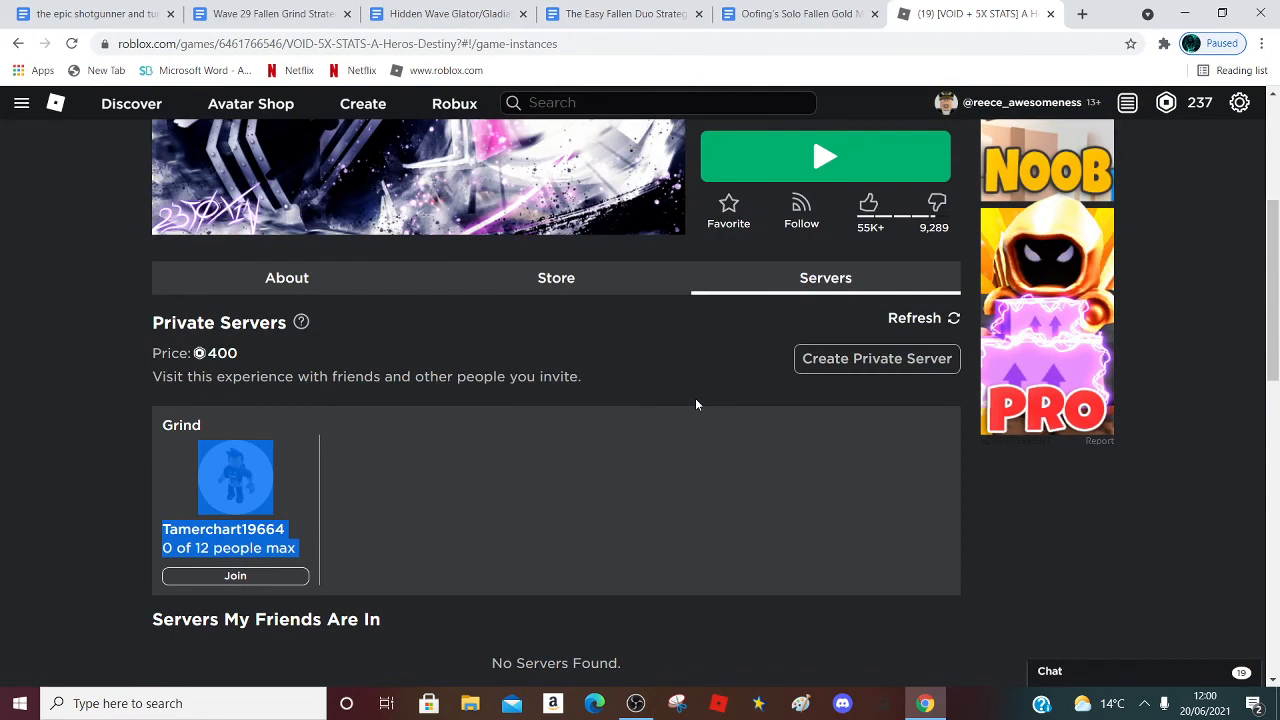
Join the Grind private server from the website and bring OBS back to the front.
left_click(302, 577)
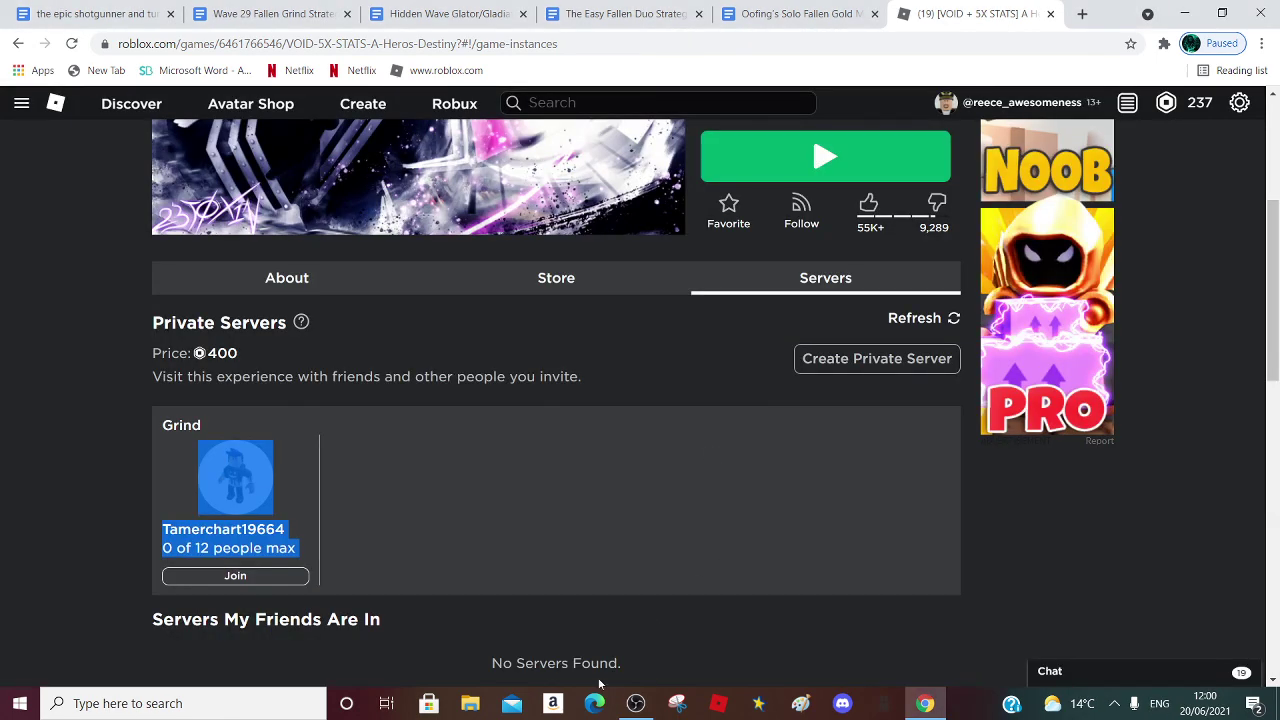
left_click(636, 703)
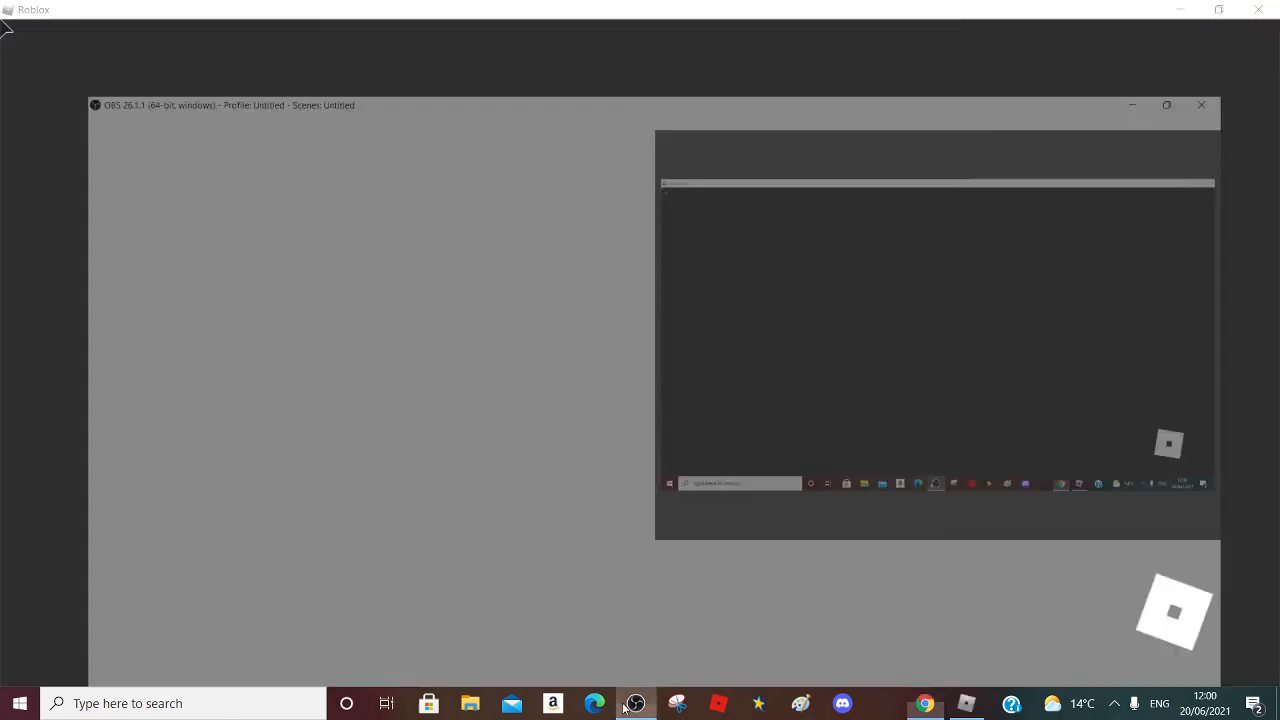